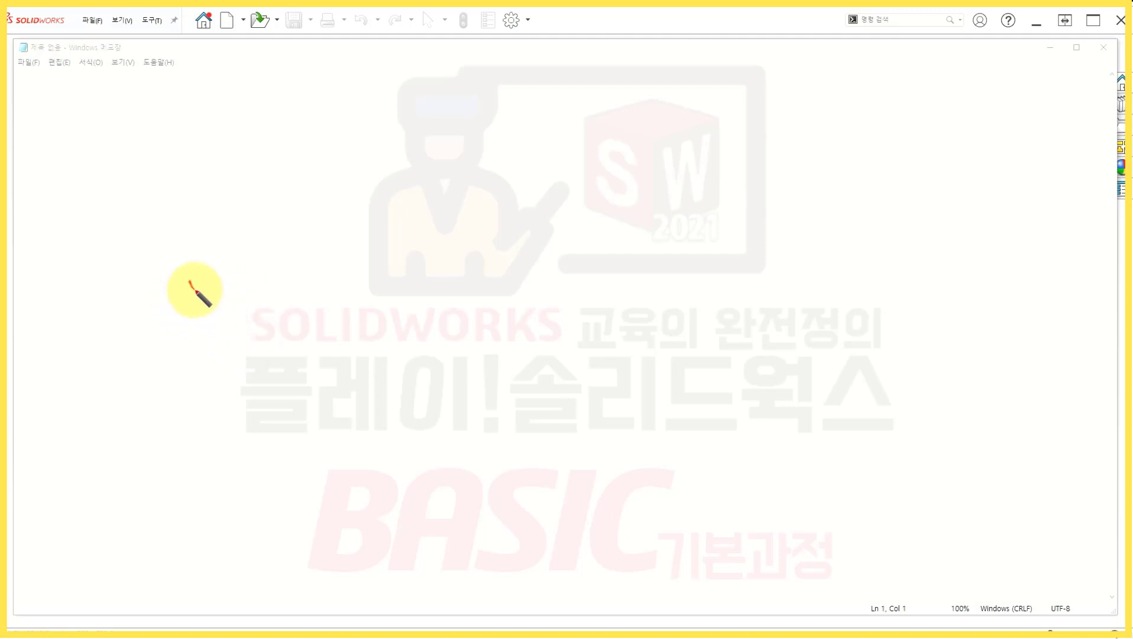
pyautogui.moveTo(190, 287)
pyautogui.mouseDown()
pyautogui.moveTo(306, 286)
pyautogui.moveTo(280, 374)
pyautogui.mouseUp()
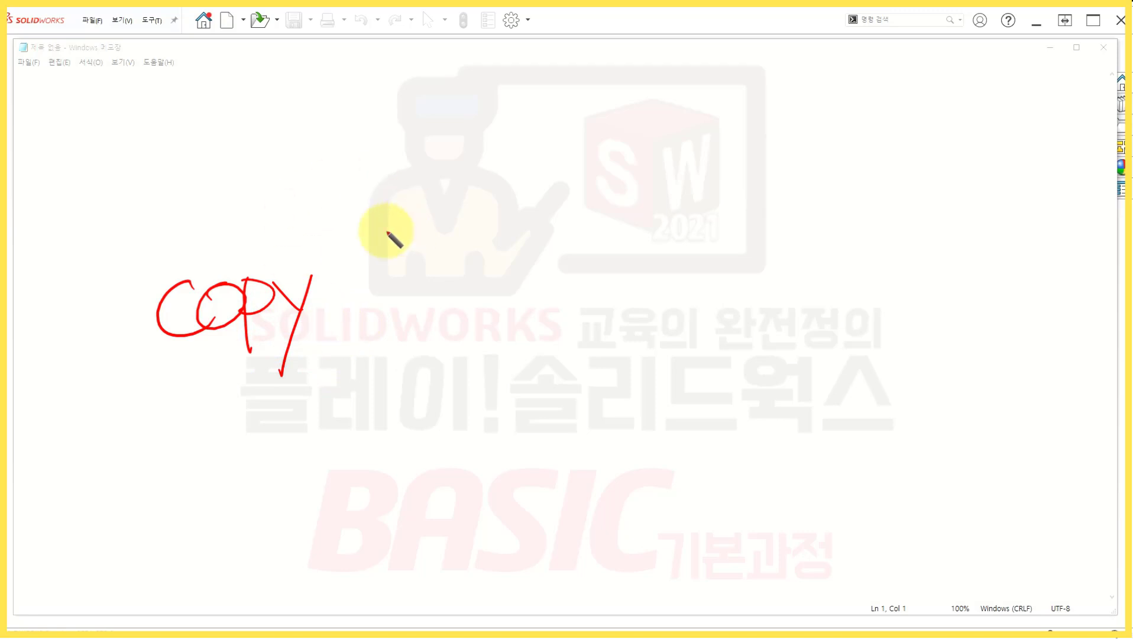
pyautogui.moveTo(330, 187)
pyautogui.mouseDown()
pyautogui.moveTo(347, 184)
pyautogui.moveTo(348, 497)
pyautogui.moveTo(393, 501)
pyautogui.mouseUp()
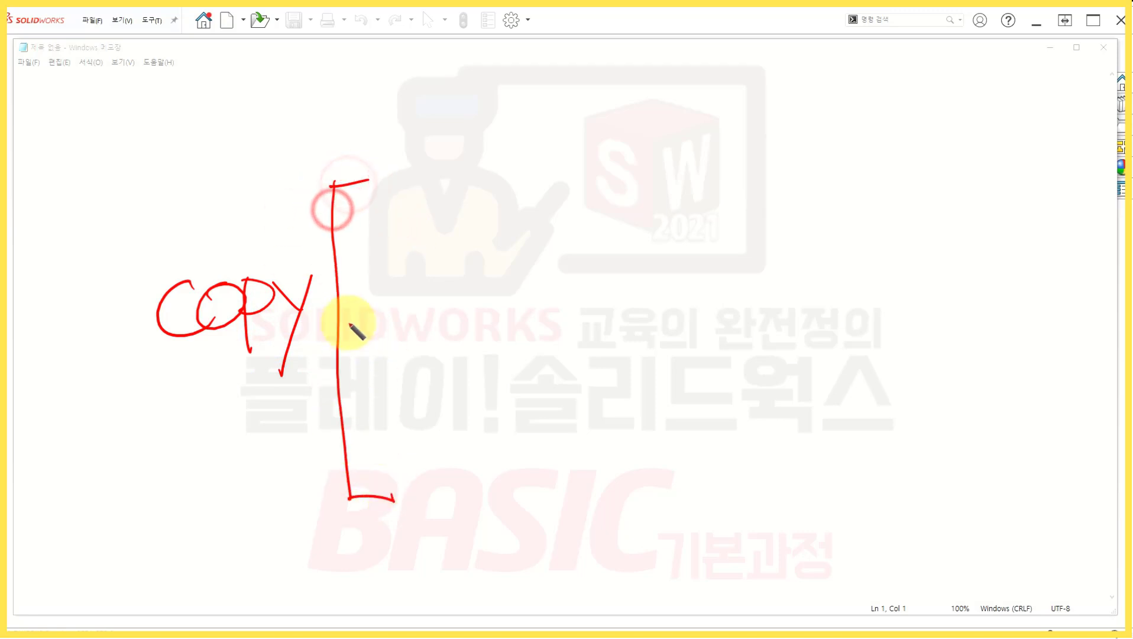
pyautogui.moveTo(337, 330); pyautogui.dragTo(381, 330)
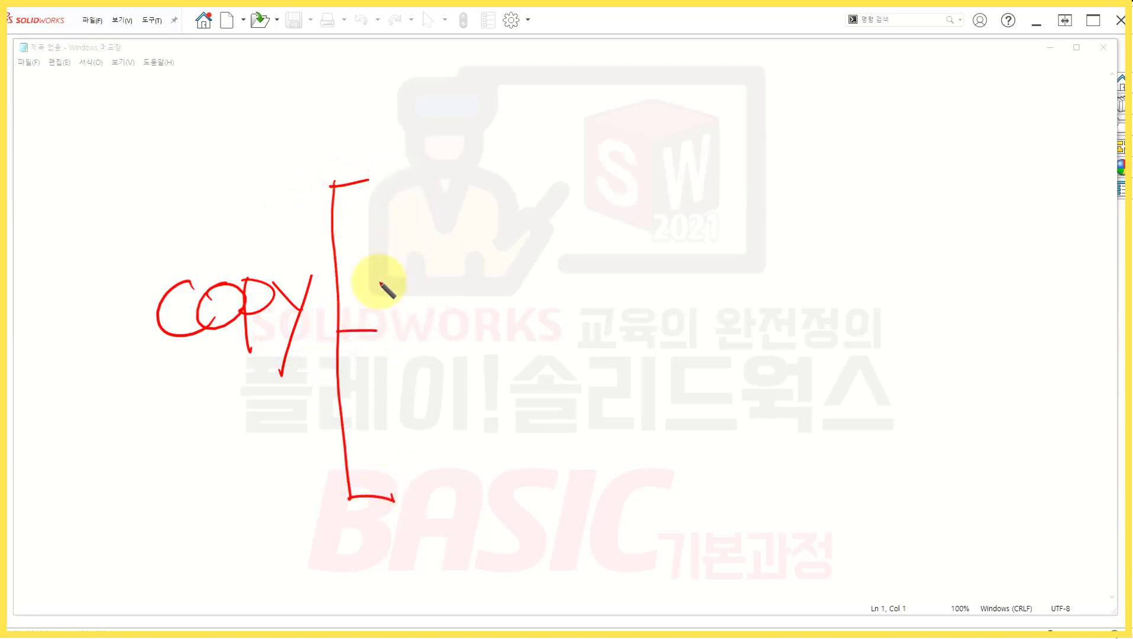
pyautogui.moveTo(425, 137); pyautogui.dragTo(427, 146)
pyautogui.moveTo(431, 169); pyautogui.dragTo(431, 176)
pyautogui.moveTo(433, 188); pyautogui.dragTo(436, 225)
pyautogui.moveTo(419, 160); pyautogui.dragTo(427, 210)
pyautogui.moveTo(448, 145)
pyautogui.mouseDown()
pyautogui.moveTo(492, 170)
pyautogui.moveTo(463, 218)
pyautogui.mouseUp()
pyautogui.moveTo(507, 177); pyautogui.dragTo(549, 211)
pyautogui.moveTo(555, 164); pyautogui.dragTo(582, 176)
pyautogui.moveTo(568, 176); pyautogui.dragTo(554, 206)
pyautogui.moveTo(569, 188); pyautogui.dragTo(595, 204)
pyautogui.moveTo(595, 204); pyautogui.dragTo(606, 195)
pyautogui.moveTo(626, 198); pyautogui.dragTo(623, 210)
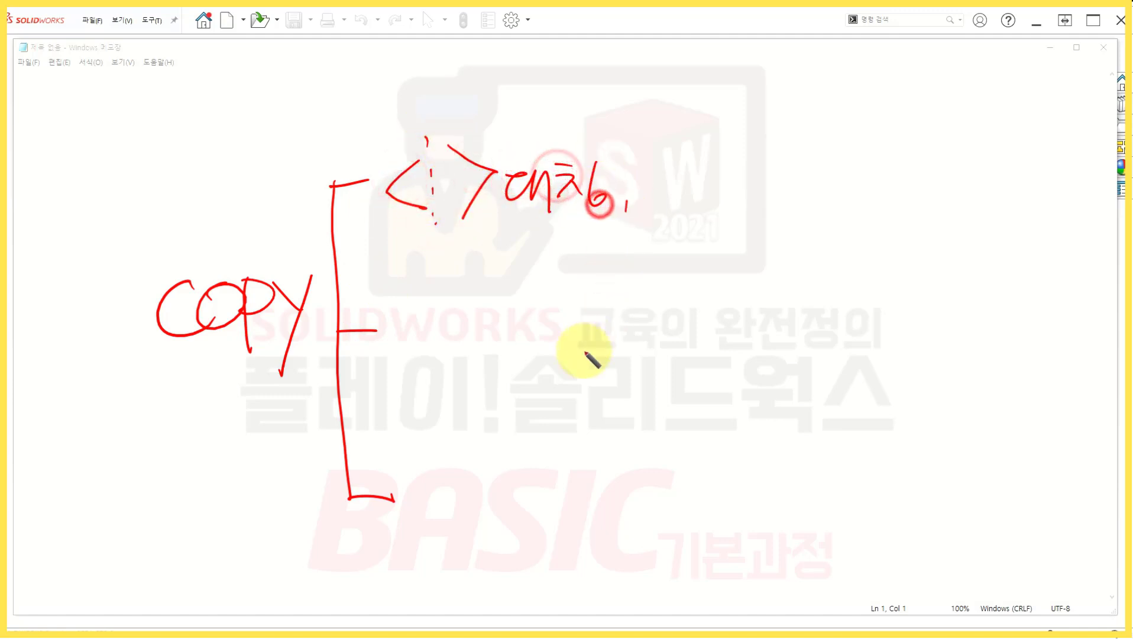
pyautogui.moveTo(398, 333); pyautogui.dragTo(414, 320)
pyautogui.moveTo(418, 324)
pyautogui.mouseDown()
pyautogui.moveTo(441, 319)
pyautogui.moveTo(444, 331)
pyautogui.moveTo(470, 320)
pyautogui.mouseUp()
pyautogui.moveTo(475, 322); pyautogui.dragTo(520, 314)
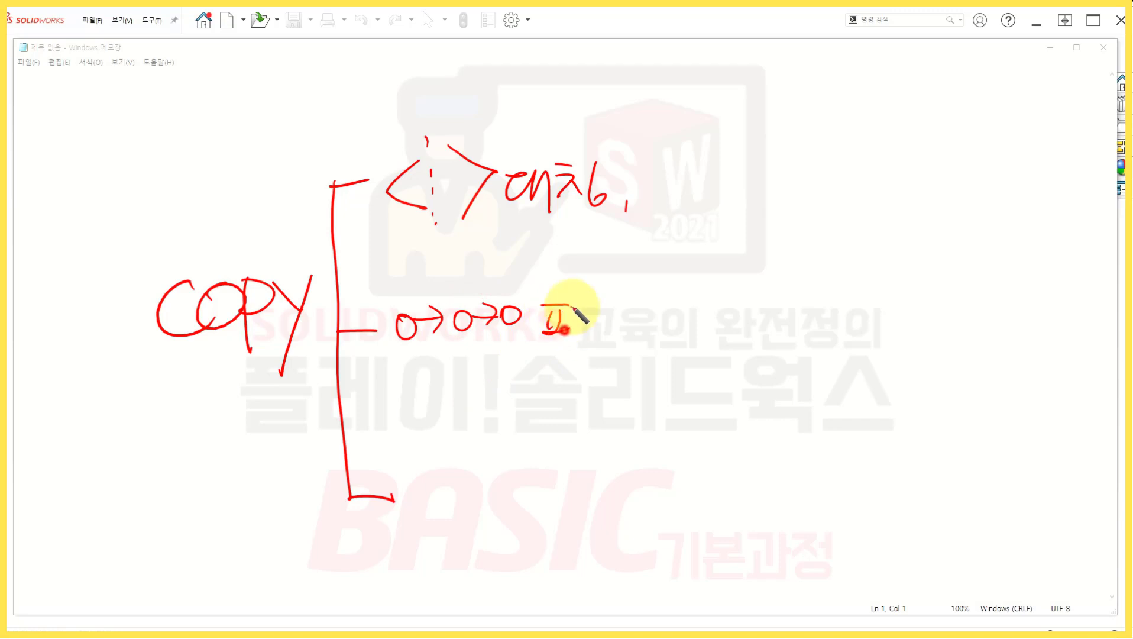
pyautogui.moveTo(573, 307); pyautogui.dragTo(571, 330)
pyautogui.moveTo(572, 323); pyautogui.dragTo(583, 347)
pyautogui.moveTo(593, 307); pyautogui.dragTo(607, 303)
pyautogui.moveTo(593, 308); pyautogui.dragTo(606, 327)
pyautogui.moveTo(595, 317); pyautogui.dragTo(623, 313)
pyautogui.moveTo(624, 300); pyautogui.dragTo(625, 333)
pyautogui.moveTo(607, 333); pyautogui.dragTo(634, 345)
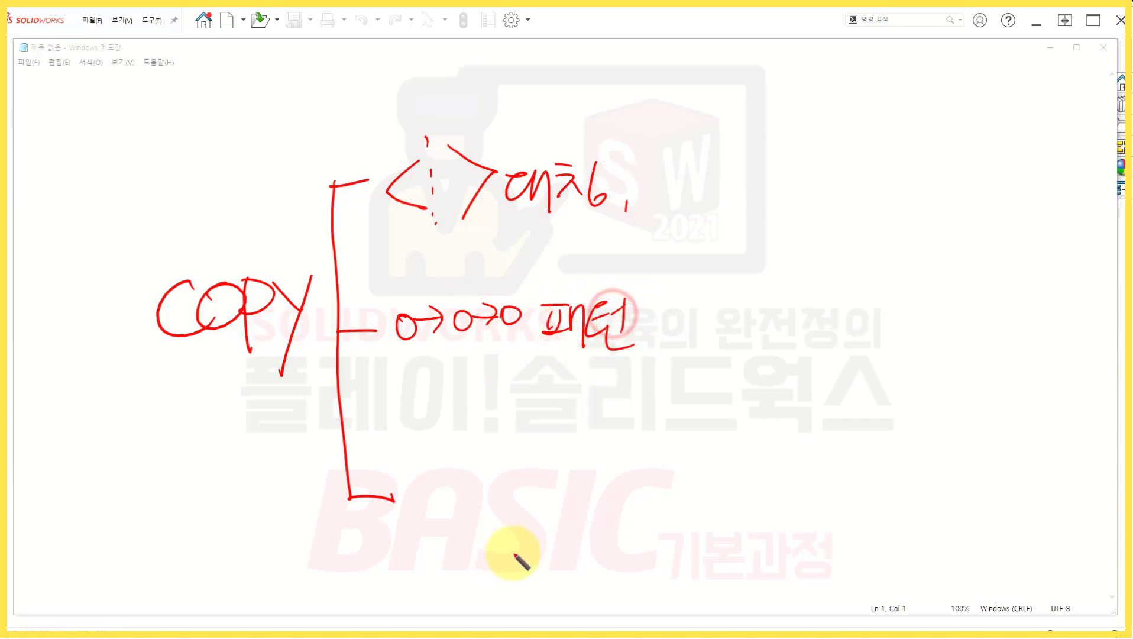
pyautogui.moveTo(430, 447)
pyautogui.mouseDown()
pyautogui.moveTo(412, 512)
pyautogui.moveTo(492, 455)
pyautogui.mouseUp()
pyautogui.moveTo(487, 475); pyautogui.dragTo(484, 485)
pyautogui.moveTo(481, 495); pyautogui.dragTo(473, 517)
pyautogui.click(471, 524)
pyautogui.moveTo(550, 463)
pyautogui.mouseDown()
pyautogui.moveTo(546, 499)
pyautogui.moveTo(568, 490)
pyautogui.mouseUp()
pyautogui.moveTo(566, 452)
pyautogui.mouseDown()
pyautogui.moveTo(585, 448)
pyautogui.moveTo(580, 477)
pyautogui.mouseUp()
pyautogui.moveTo(562, 478); pyautogui.dragTo(584, 477)
pyautogui.moveTo(569, 494); pyautogui.dragTo(599, 486)
pyautogui.moveTo(600, 445); pyautogui.dragTo(586, 480)
pyautogui.moveTo(594, 458)
pyautogui.mouseDown()
pyautogui.moveTo(624, 475)
pyautogui.moveTo(601, 503)
pyautogui.mouseUp()
pyautogui.moveTo(613, 478); pyautogui.dragTo(634, 508)
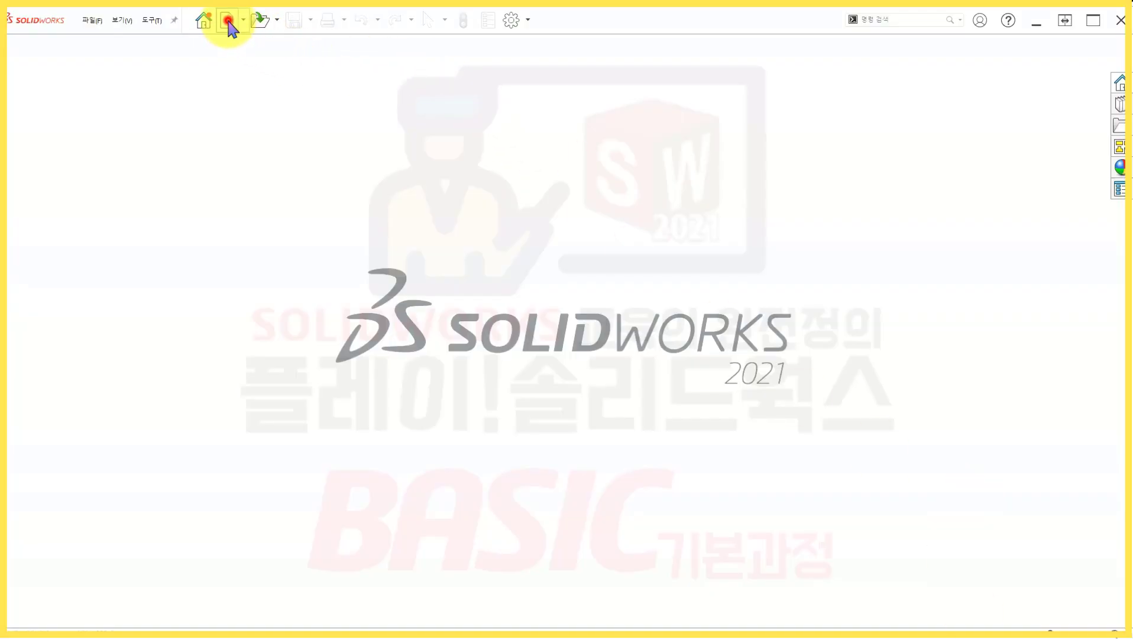
# - Create a new part from the 실습_파트 template and start a sketch on the front plane (정면)
pyautogui.click(228, 22)
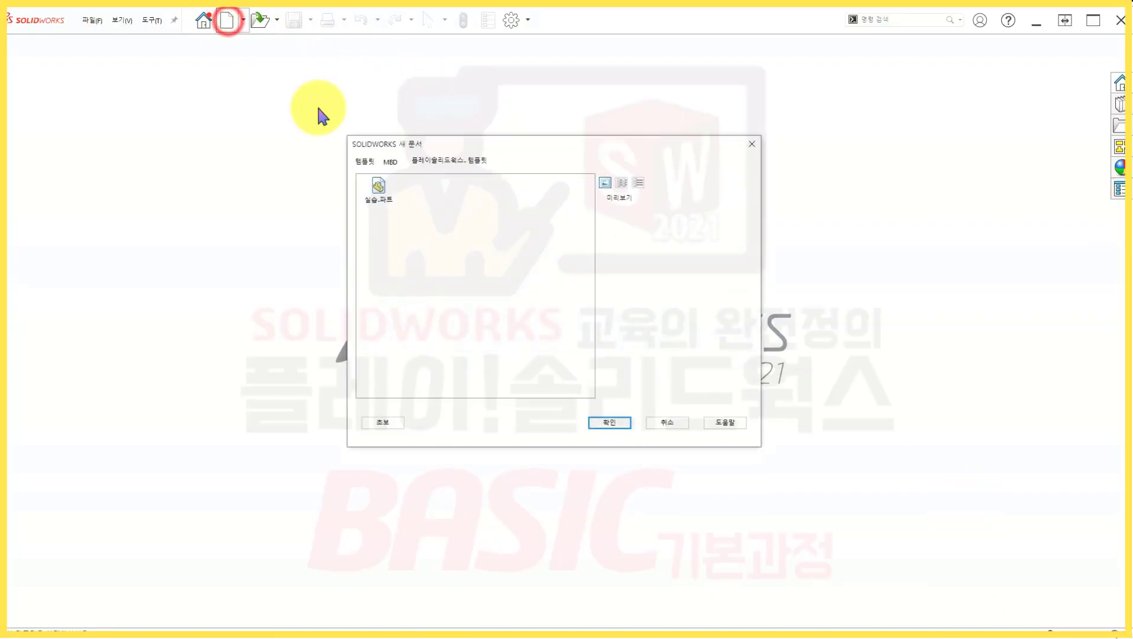
pyautogui.click(613, 422)
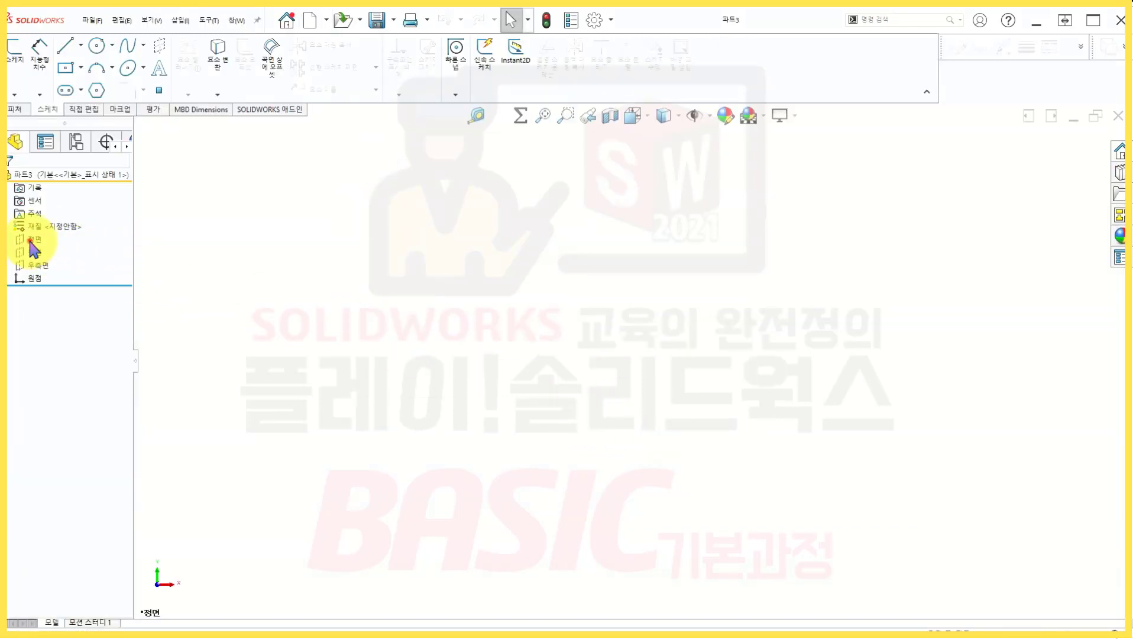
pyautogui.click(33, 243)
pyautogui.click(45, 222)
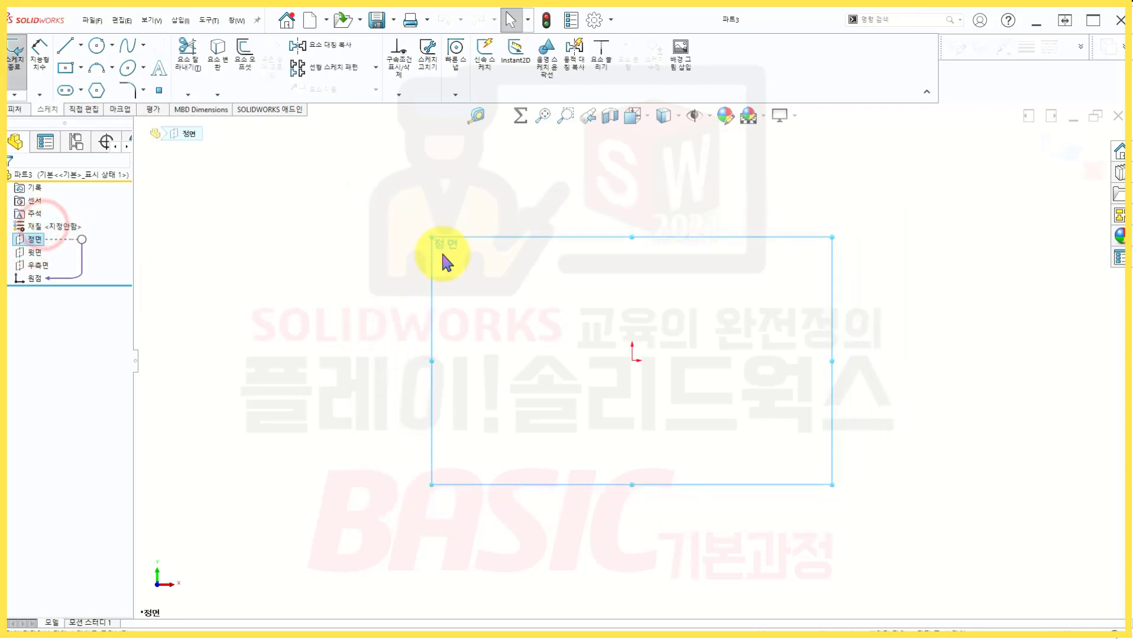
# - Sketch a vertical centerline running straight up from the origin
pyautogui.click(72, 46)
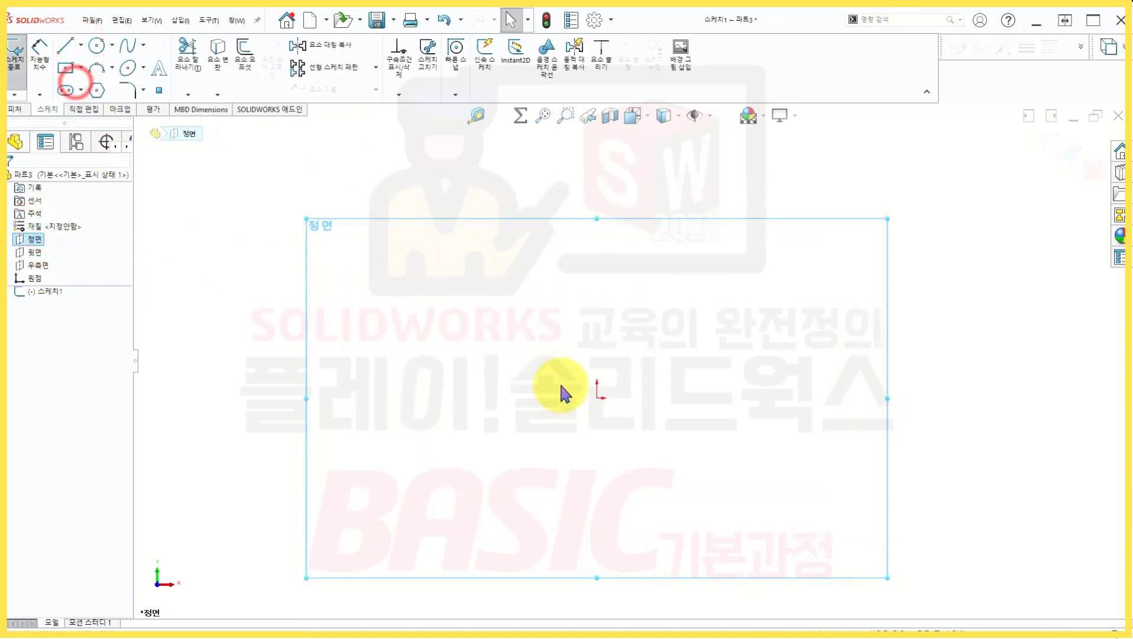
pyautogui.click(597, 398)
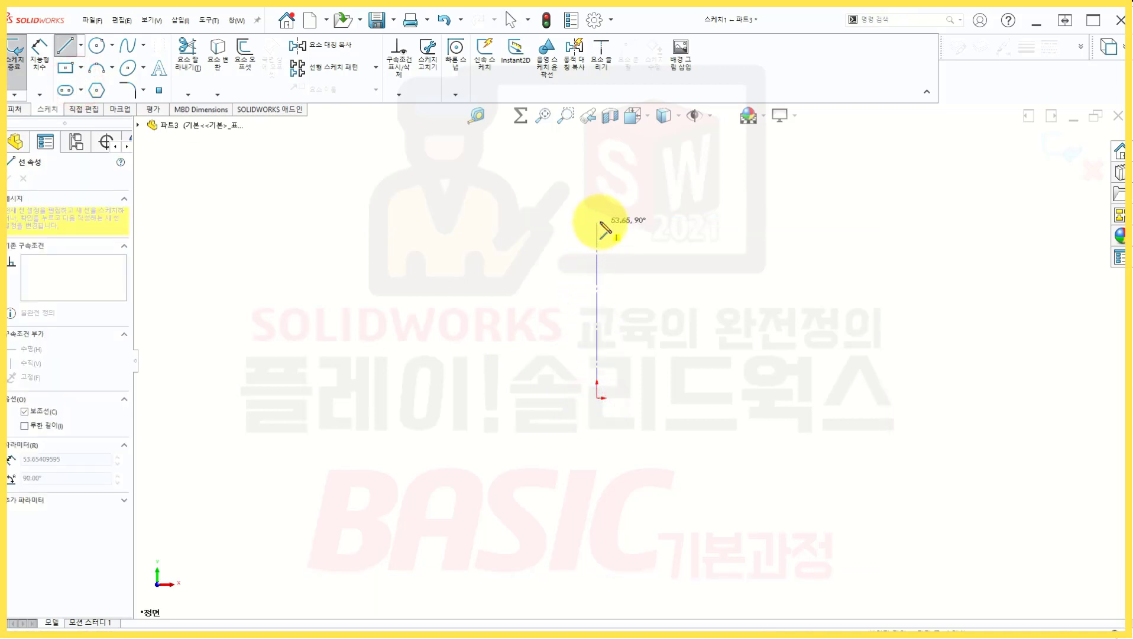
pyautogui.click(598, 195)
pyautogui.doubleClick(491, 182)
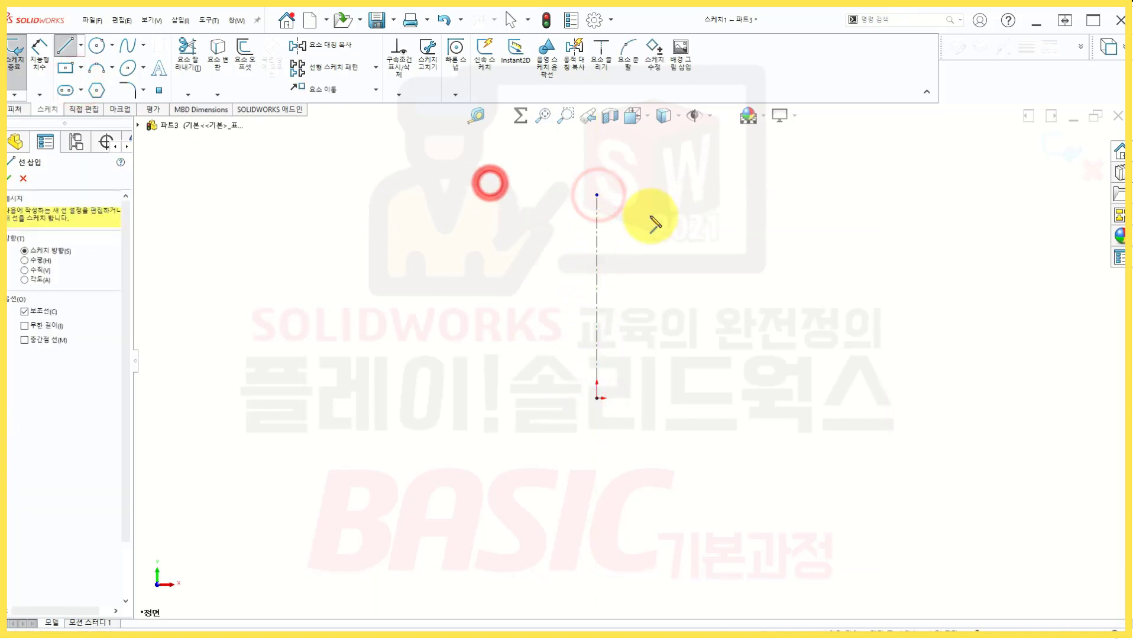
pyautogui.scroll(-3, 653, 220)
pyautogui.click(80, 45)
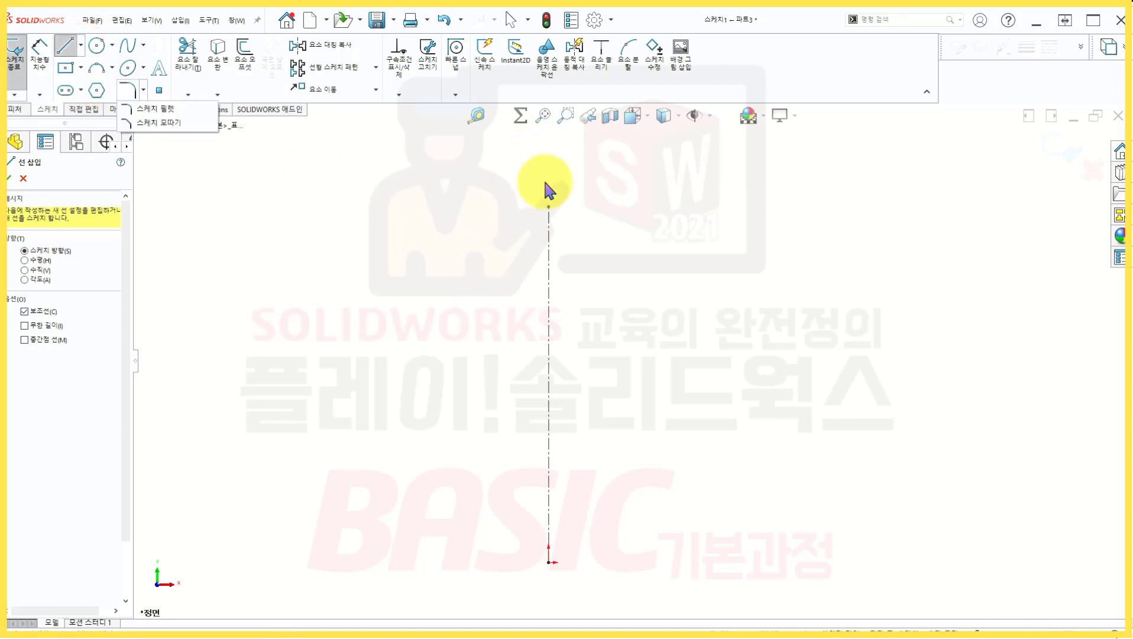
pyautogui.press('Escape')
pyautogui.press('Escape')
# - Sketch three circles of about 10 mm radius, vertically aligned one above another on the left side of the centerline
pyautogui.click(97, 44)
pyautogui.click(370, 233)
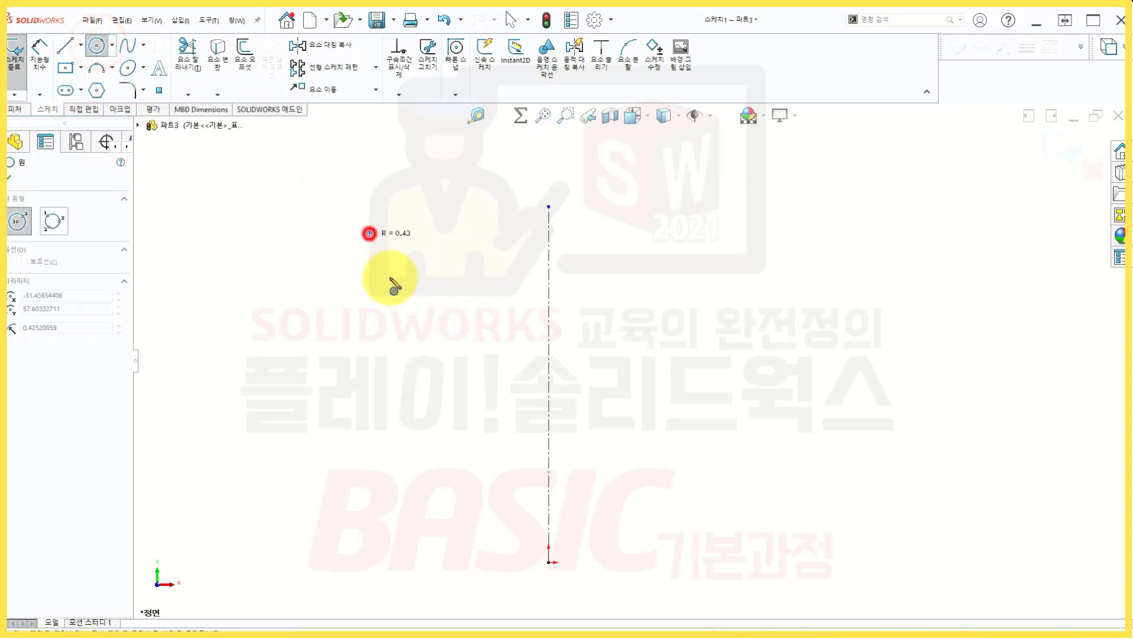
pyautogui.click(391, 288)
pyautogui.click(369, 363)
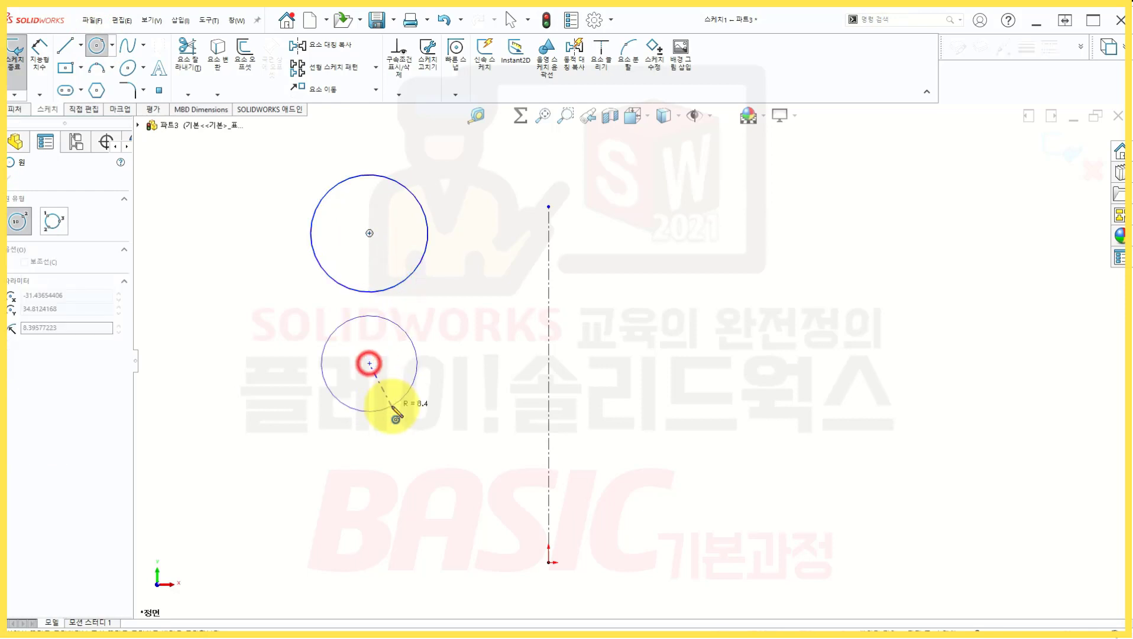
pyautogui.click(395, 416)
pyautogui.click(370, 526)
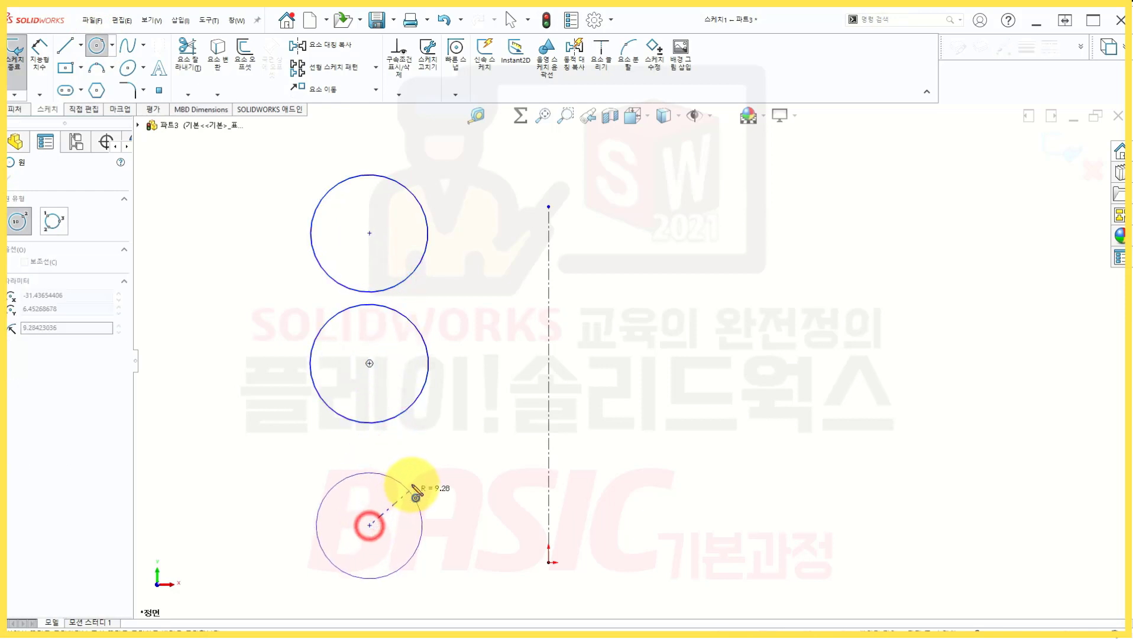
pyautogui.click(408, 482)
pyautogui.press('Escape')
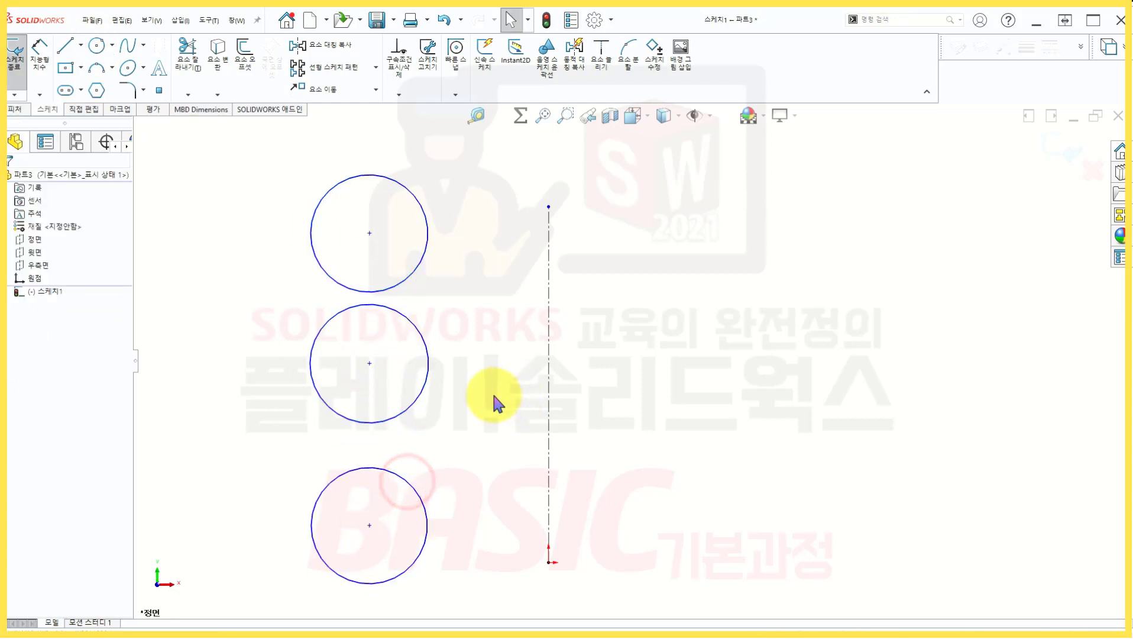
# - Examine the sketch from tilted and isometric views and restore the front view
pyautogui.moveTo(496, 391)
pyautogui.mouseDown(button='middle')
pyautogui.moveTo(453, 369)
pyautogui.moveTo(433, 335)
pyautogui.moveTo(473, 333)
pyautogui.moveTo(594, 398)
pyautogui.moveTo(346, 417)
pyautogui.moveTo(585, 419)
pyautogui.moveTo(448, 394)
pyautogui.moveTo(519, 391)
pyautogui.moveTo(358, 396)
pyautogui.moveTo(574, 397)
pyautogui.moveTo(379, 422)
pyautogui.mouseUp(button='middle')
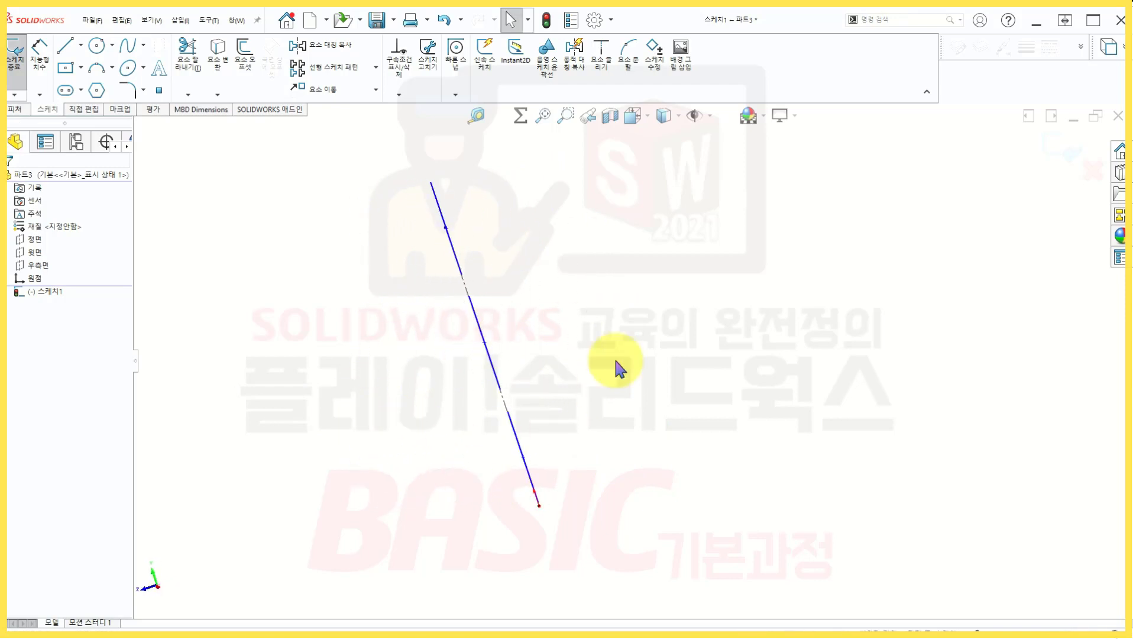
pyautogui.moveTo(614, 366); pyautogui.dragTo(557, 397, button='middle')
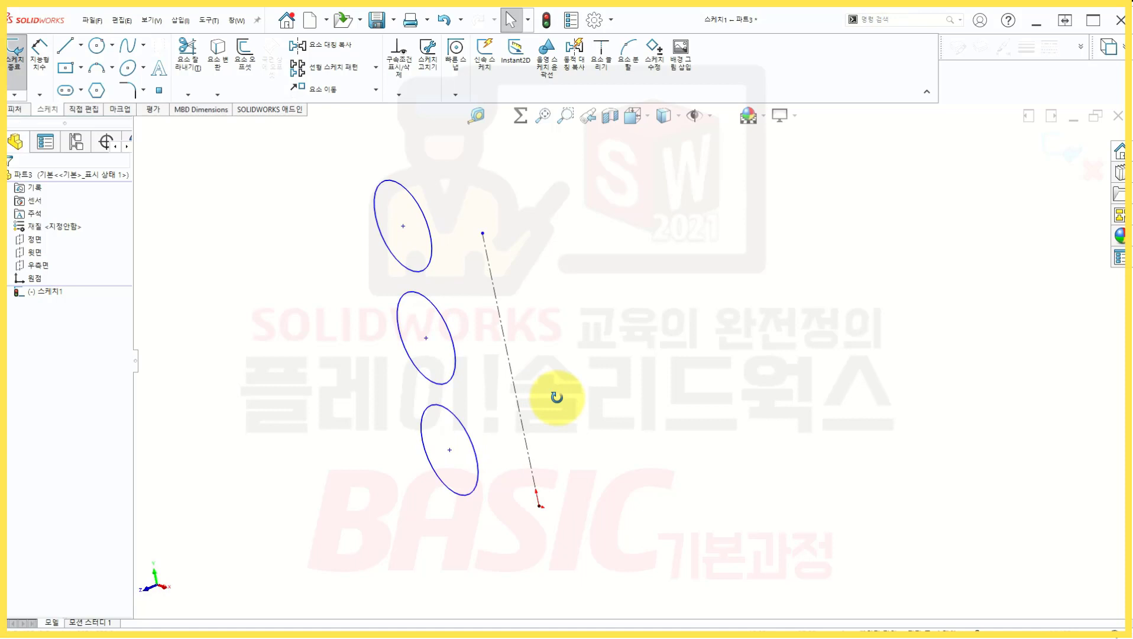
pyautogui.hotkey('ctrl', '1')
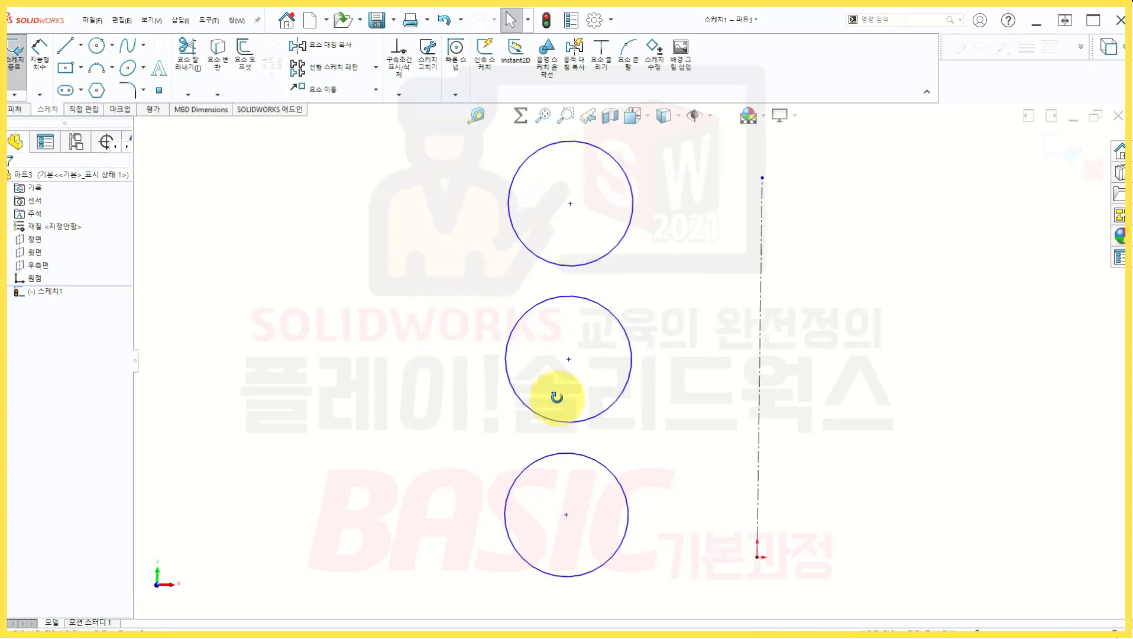
pyautogui.scroll(1, 556, 398)
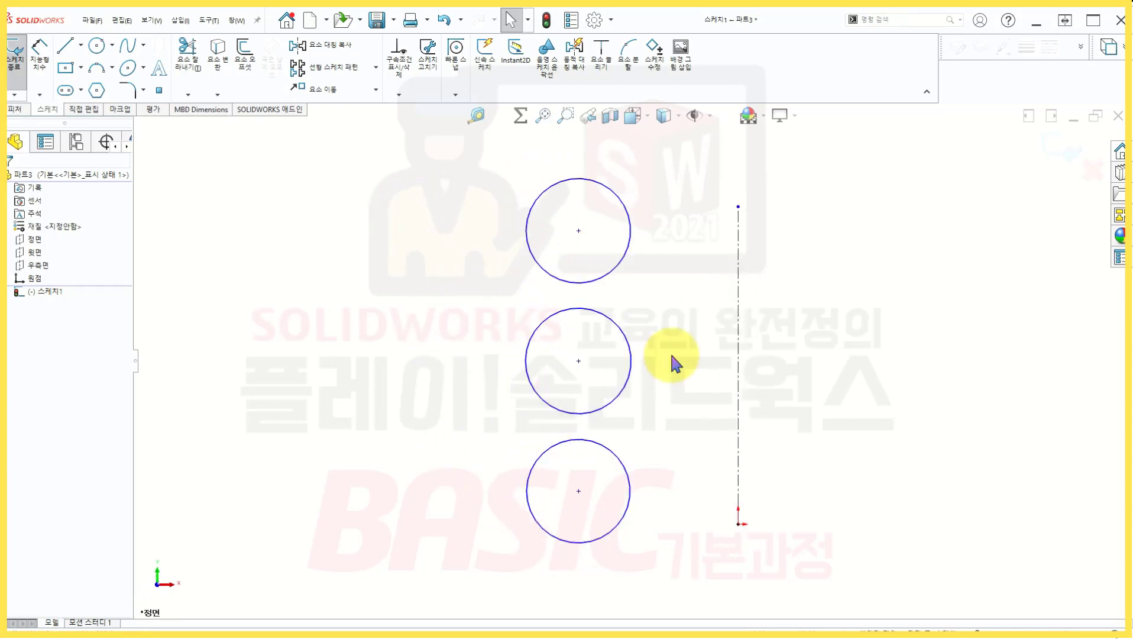
pyautogui.moveTo(670, 355)
pyautogui.keyDown('ctrl'); pyautogui.mouseDown(button='middle')
pyautogui.moveTo(427, 374)
pyautogui.moveTo(430, 326)
pyautogui.mouseUp(button='middle'); pyautogui.keyUp('ctrl')
pyautogui.hotkey('ctrl', '7')
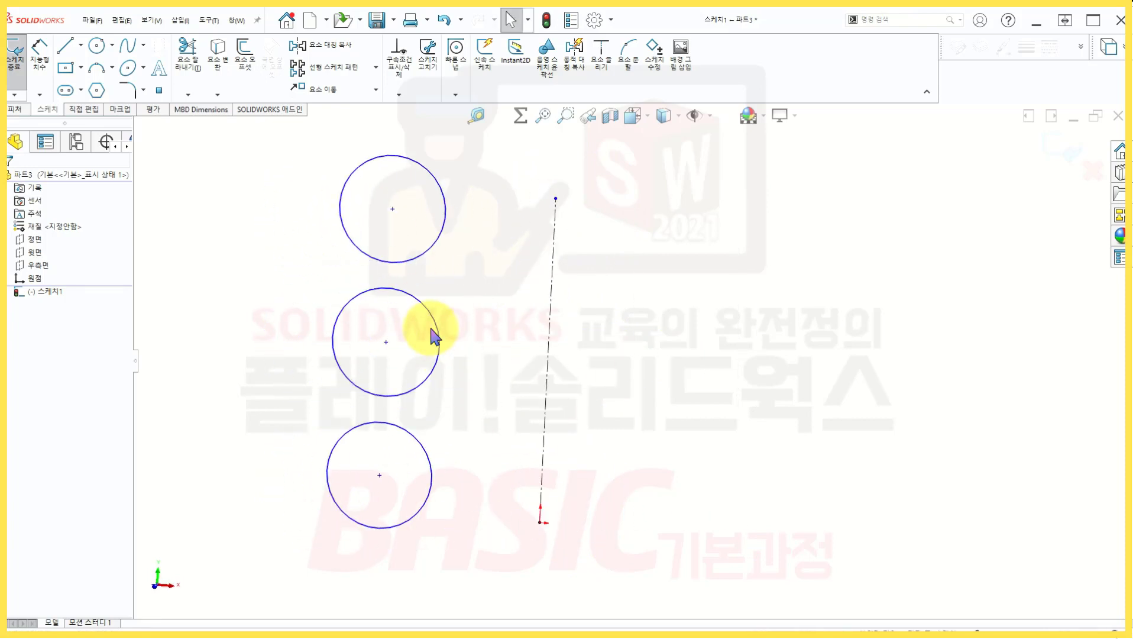
pyautogui.hotkey('ctrl', '1')
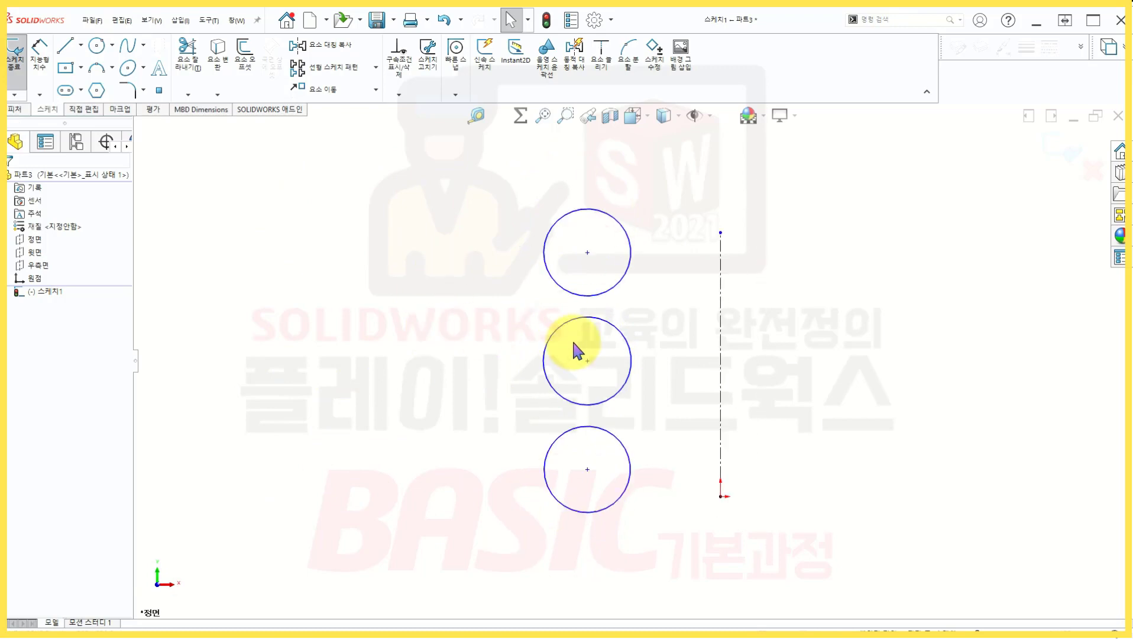
pyautogui.keyDown('ctrl'); pyautogui.moveTo(726, 347); pyautogui.dragTo(455, 332, button='middle'); pyautogui.keyUp('ctrl')
pyautogui.click(434, 383)
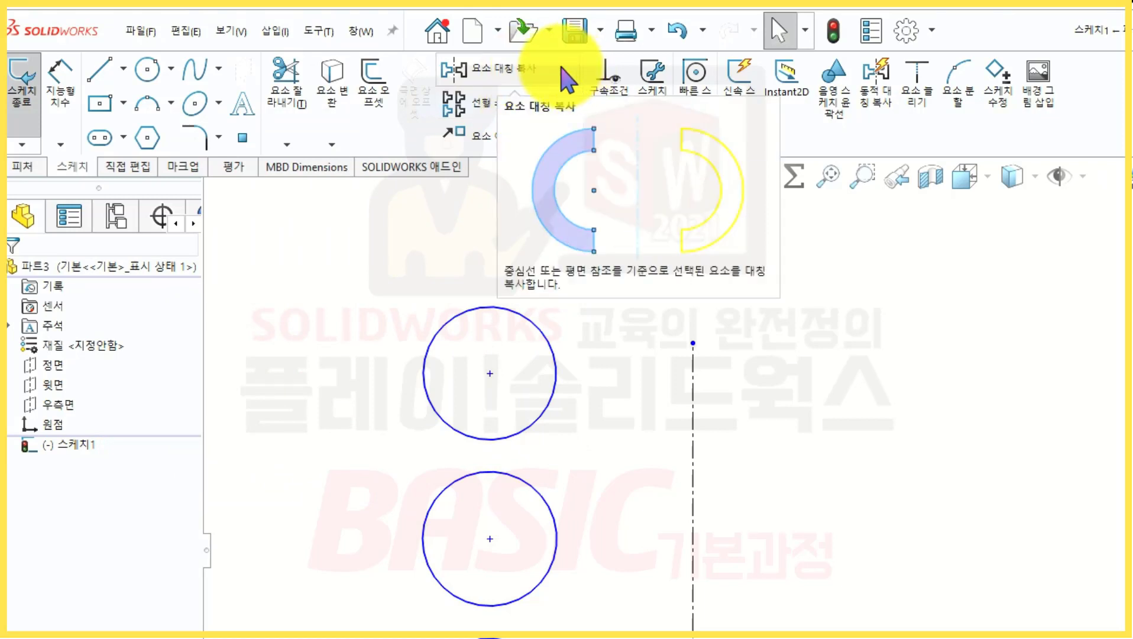
# - Mirror the three circles about the vertical centerline, keeping the originals with the copy option
pyautogui.click(564, 70)
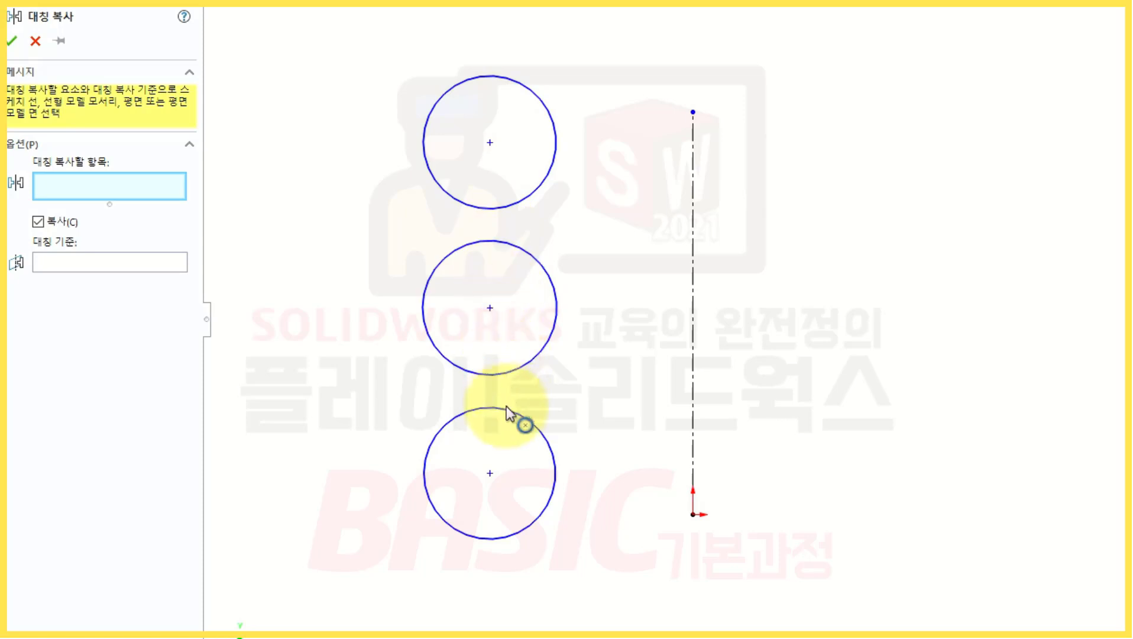
pyautogui.moveTo(332, 20)
pyautogui.mouseDown()
pyautogui.moveTo(604, 460)
pyautogui.moveTo(620, 599)
pyautogui.mouseUp()
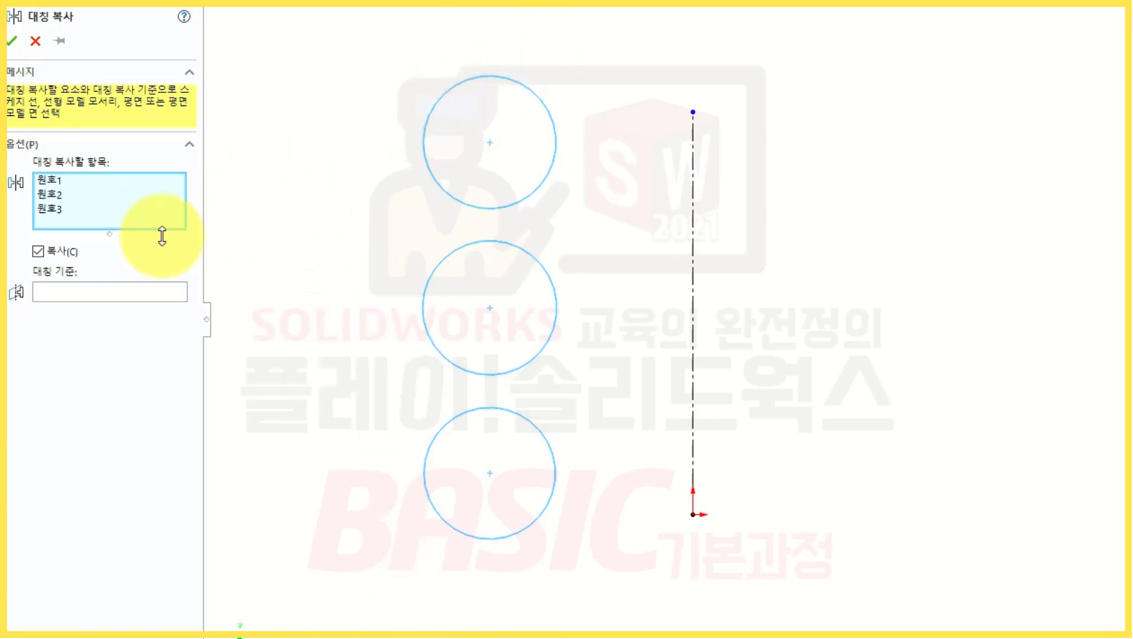
pyautogui.click(93, 292)
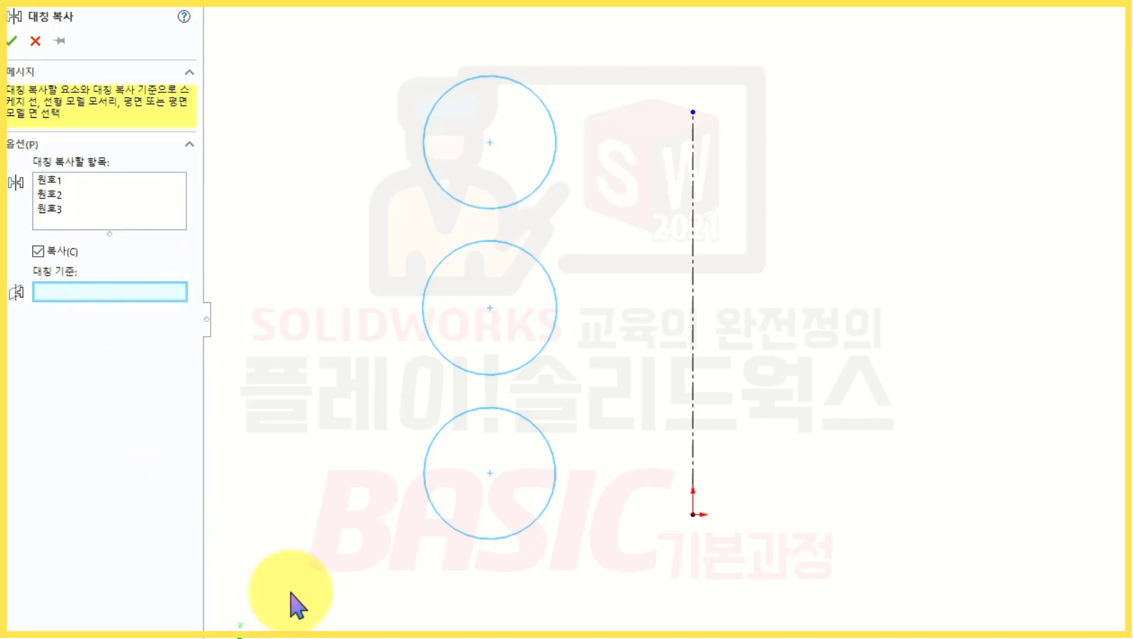
pyautogui.click(691, 304)
pyautogui.rightClick(690, 304)
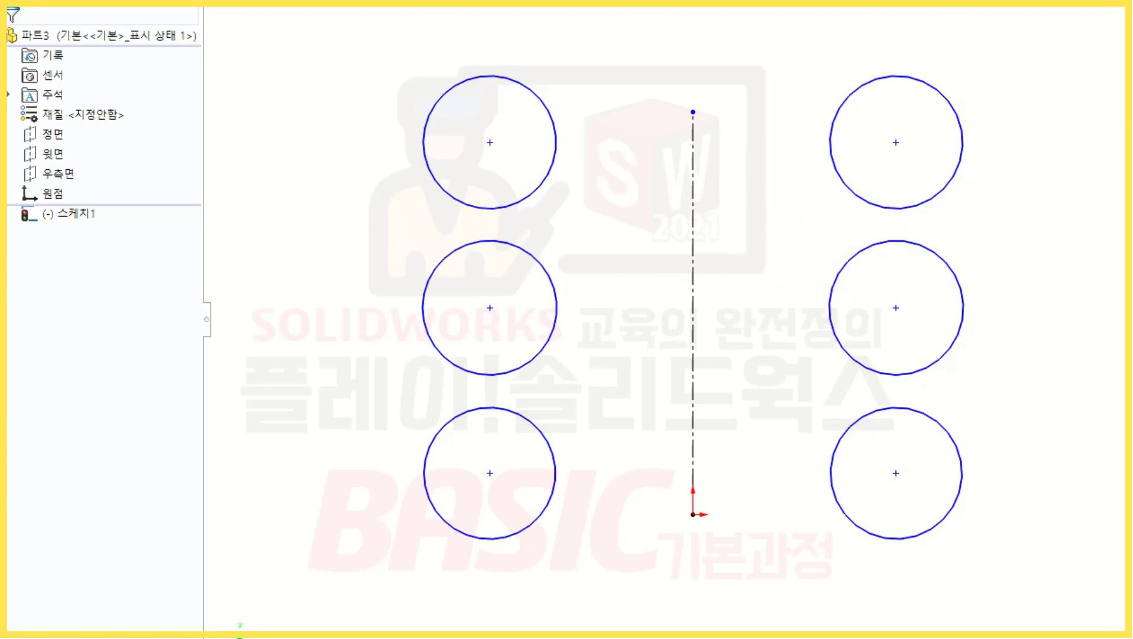
pyautogui.click(775, 379)
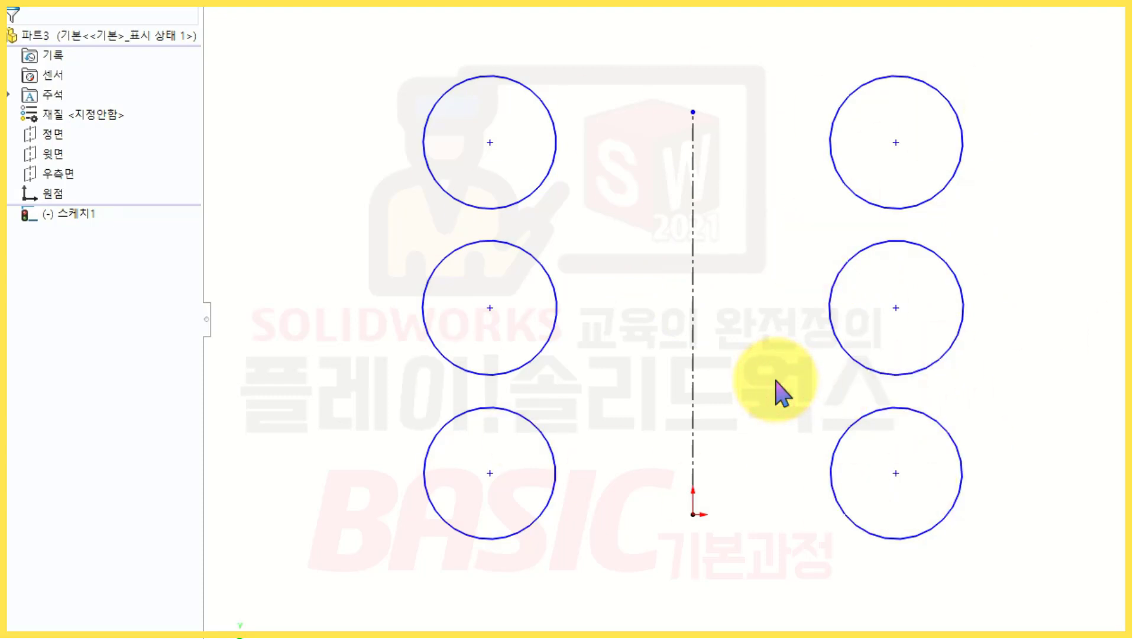
# - Move the mirrored circles' centres closer to the centerline, at about X 14.6, 15.8 and 15.8 mm, with the lowest level with the origin
pyautogui.moveTo(896, 142); pyautogui.dragTo(789, 127)
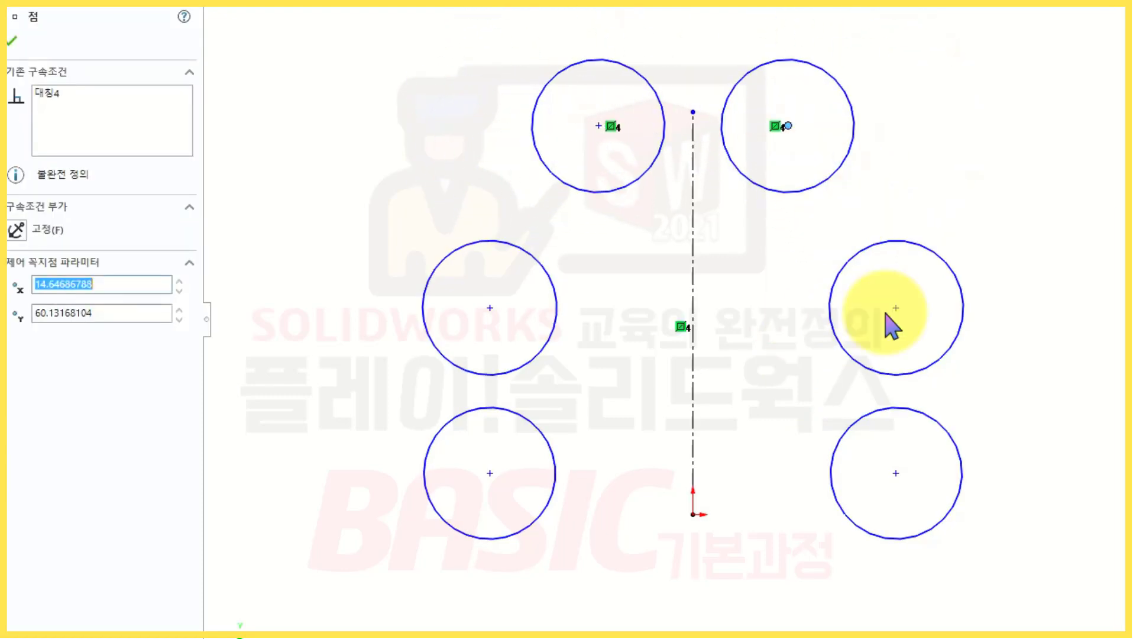
pyautogui.moveTo(894, 307); pyautogui.dragTo(794, 309)
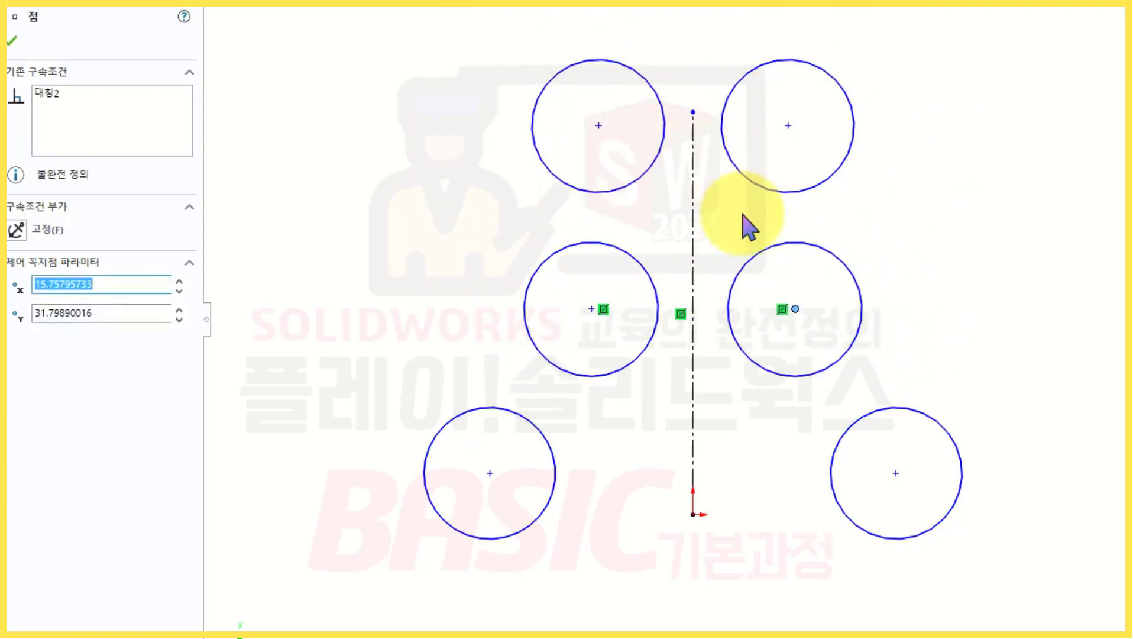
pyautogui.moveTo(896, 473); pyautogui.dragTo(800, 516)
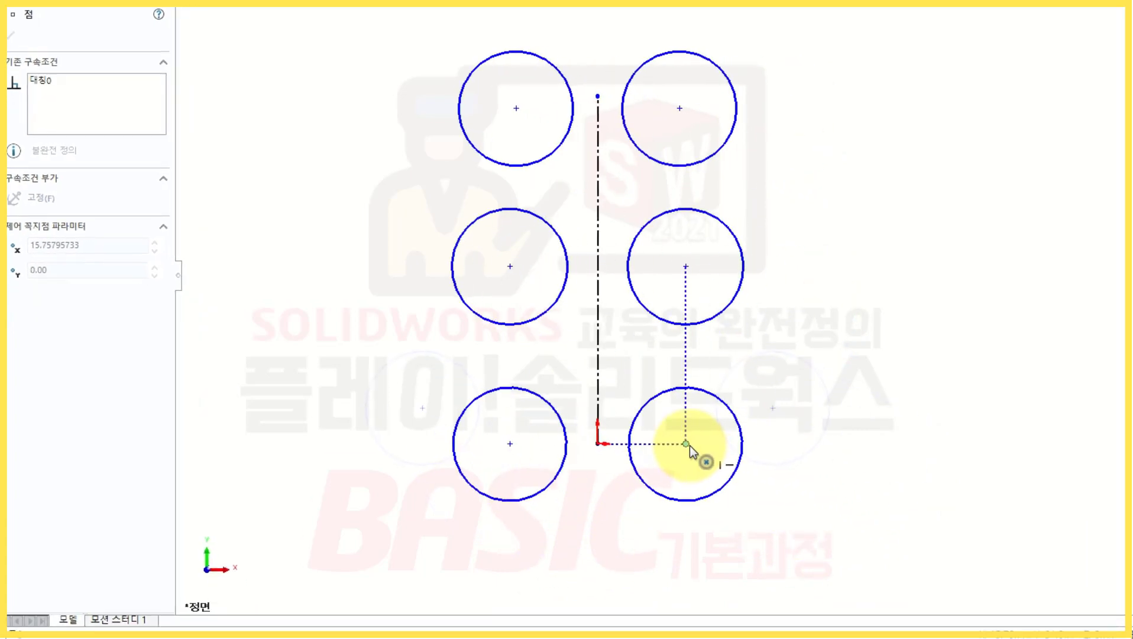
pyautogui.moveTo(689, 445); pyautogui.dragTo(687, 444)
pyautogui.click(799, 229)
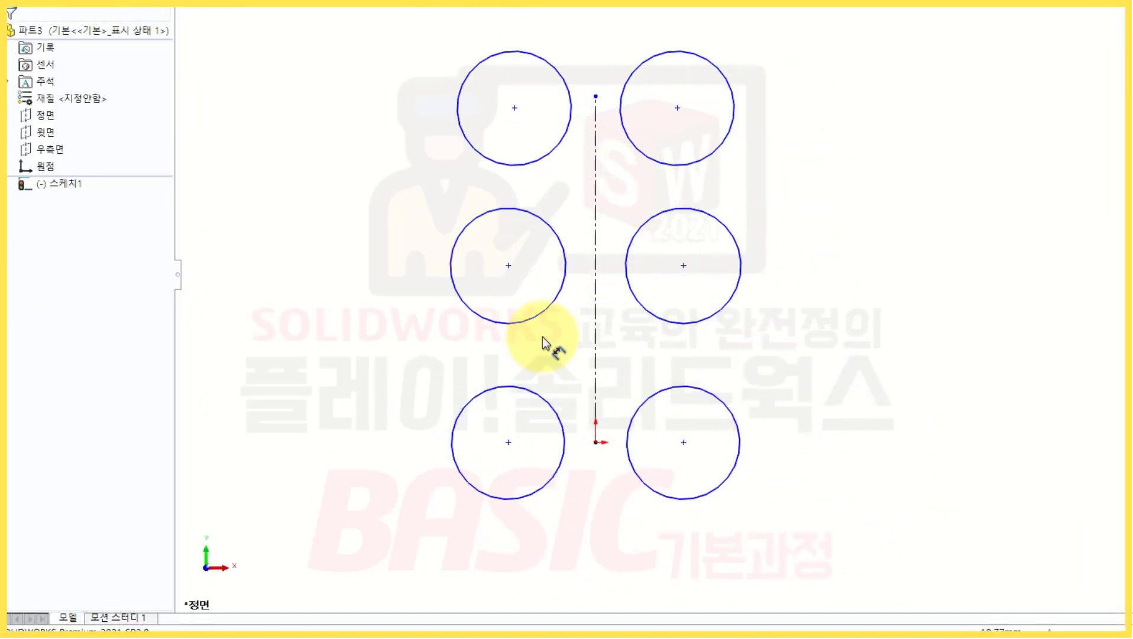
# - Dimension the distance between the centres of the two lowest mirrored circles and set it to 50 mm
pyautogui.click(558, 468)
pyautogui.click(649, 478)
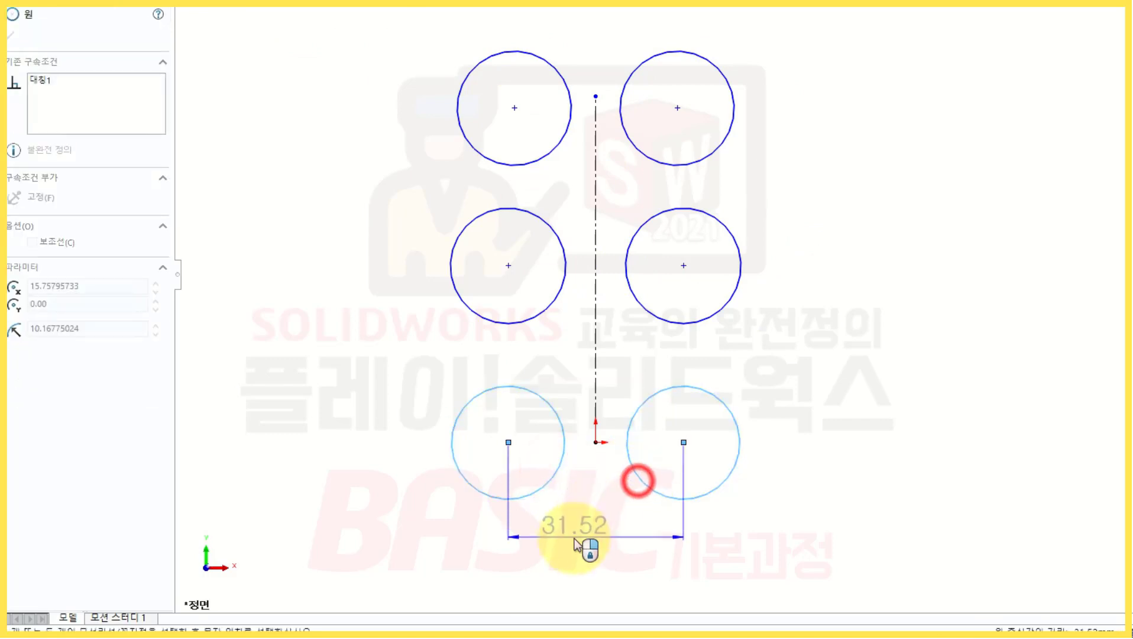
pyautogui.click(580, 534)
pyautogui.write('50')
pyautogui.press('Return')
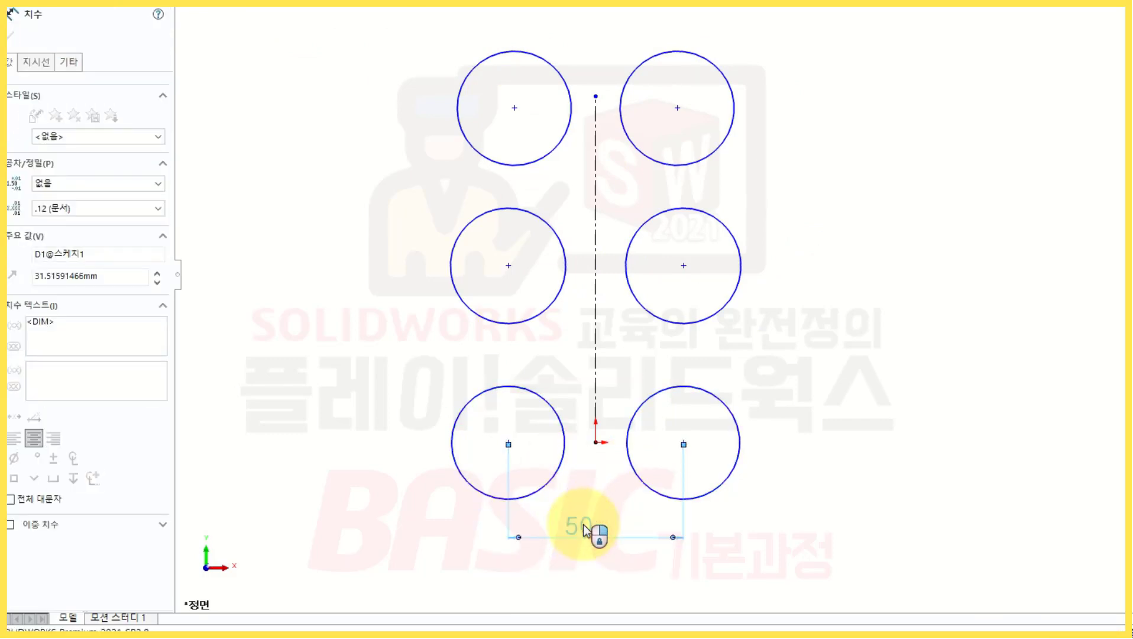
pyautogui.click(756, 531)
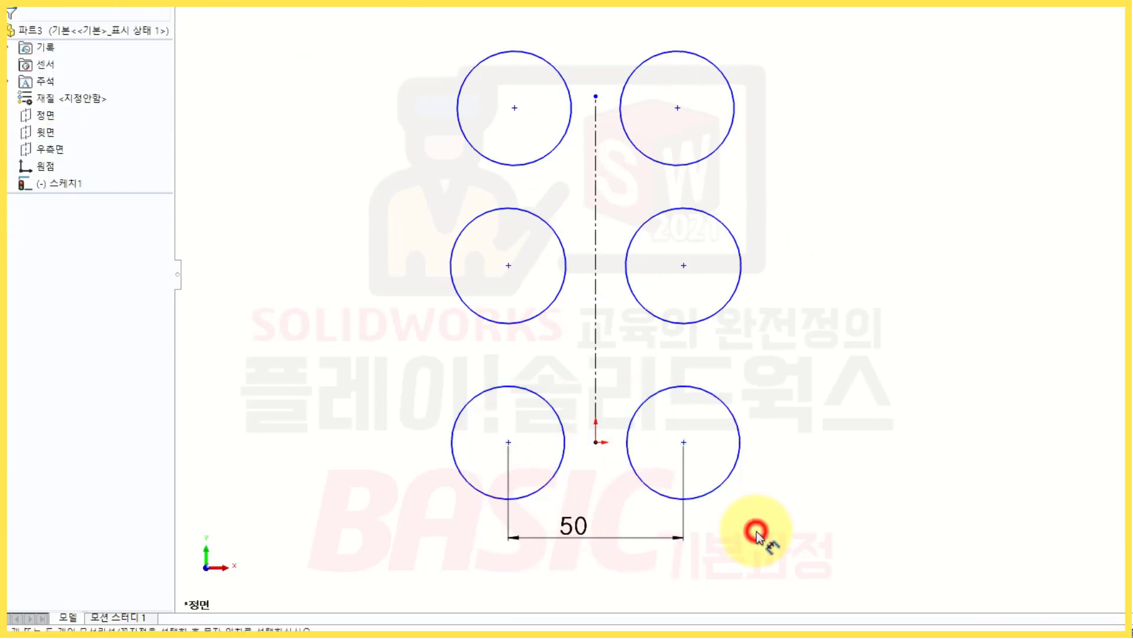
# - Check the distance from the vertical centerline to the lowest mirrored circle's centre using a dimension preview
pyautogui.click(596, 386)
pyautogui.click(641, 408)
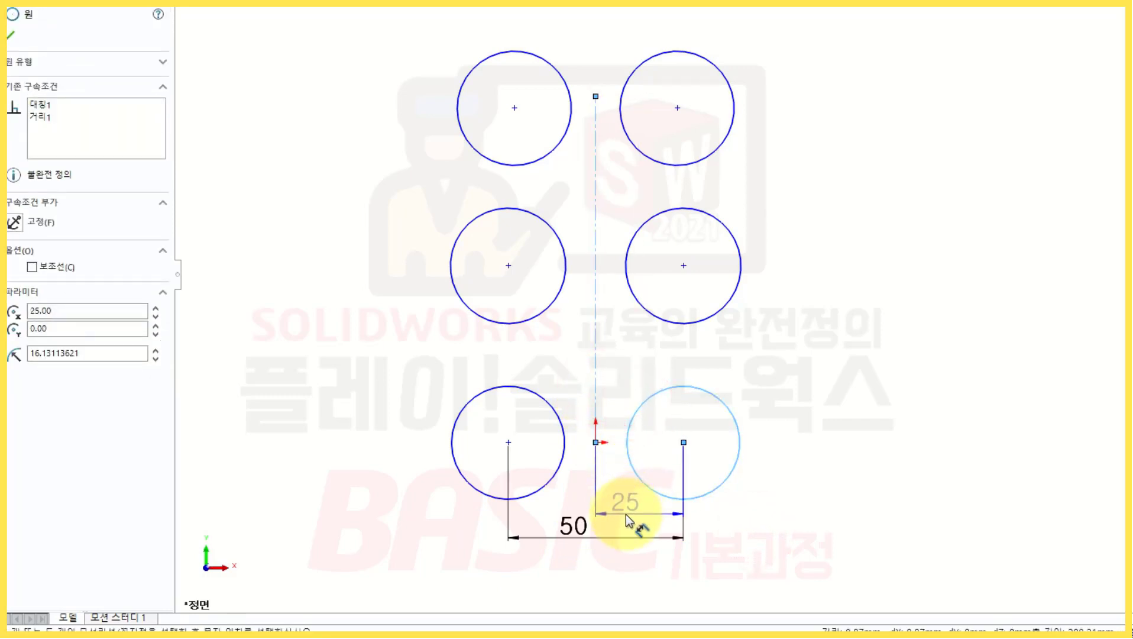
pyautogui.press('Escape')
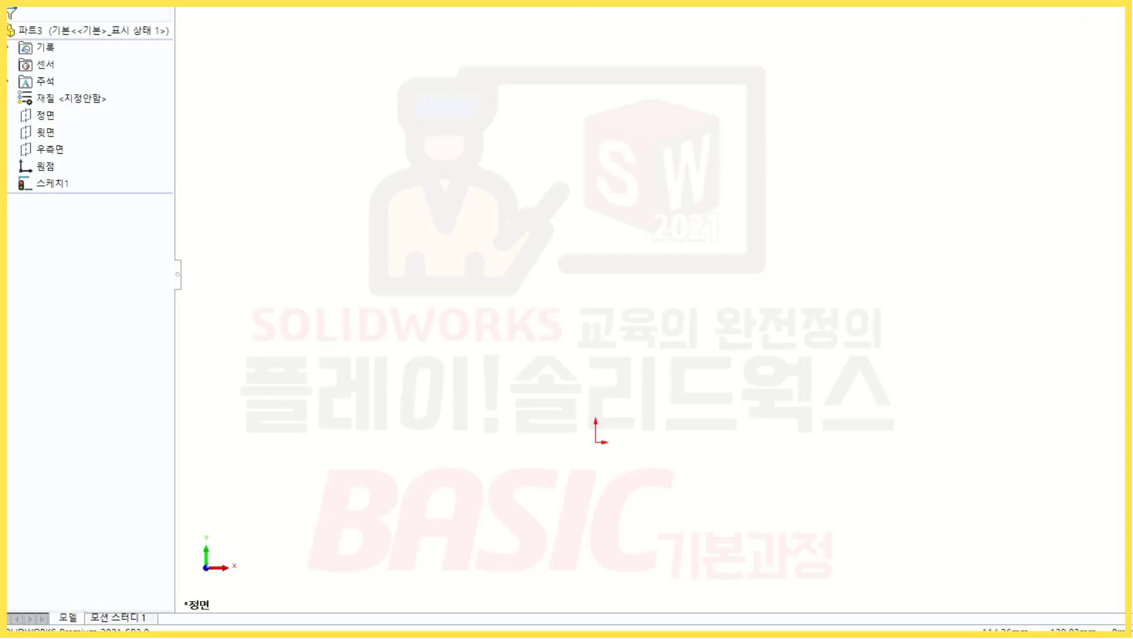
# - Draw a vertical centerline about 113 mm long upward from the origin
pyautogui.press('l')
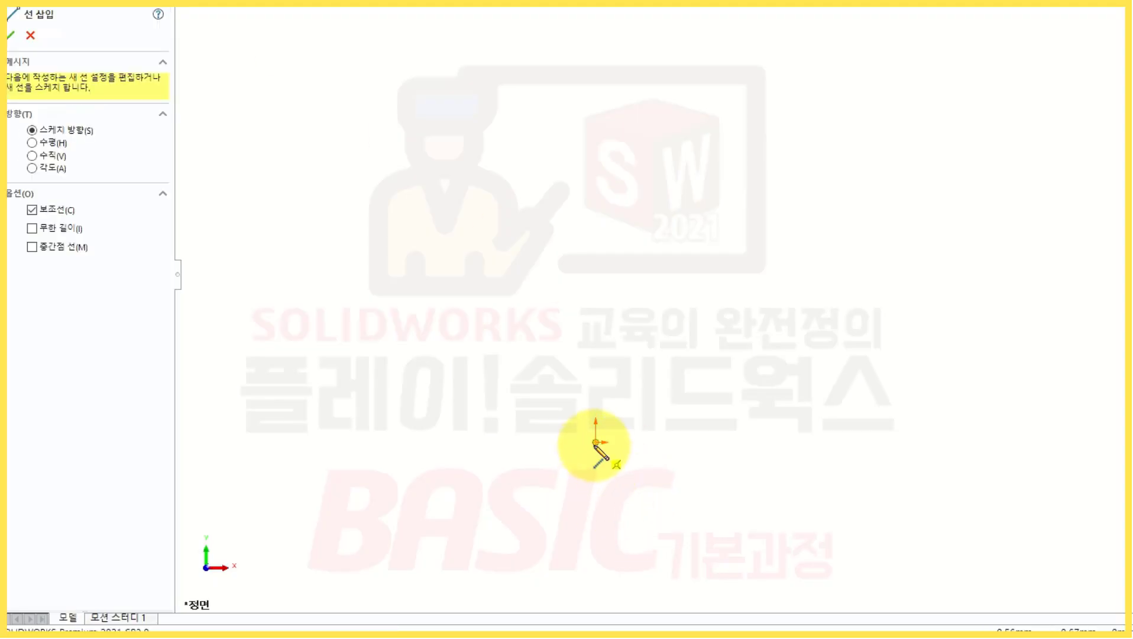
pyautogui.click(595, 442)
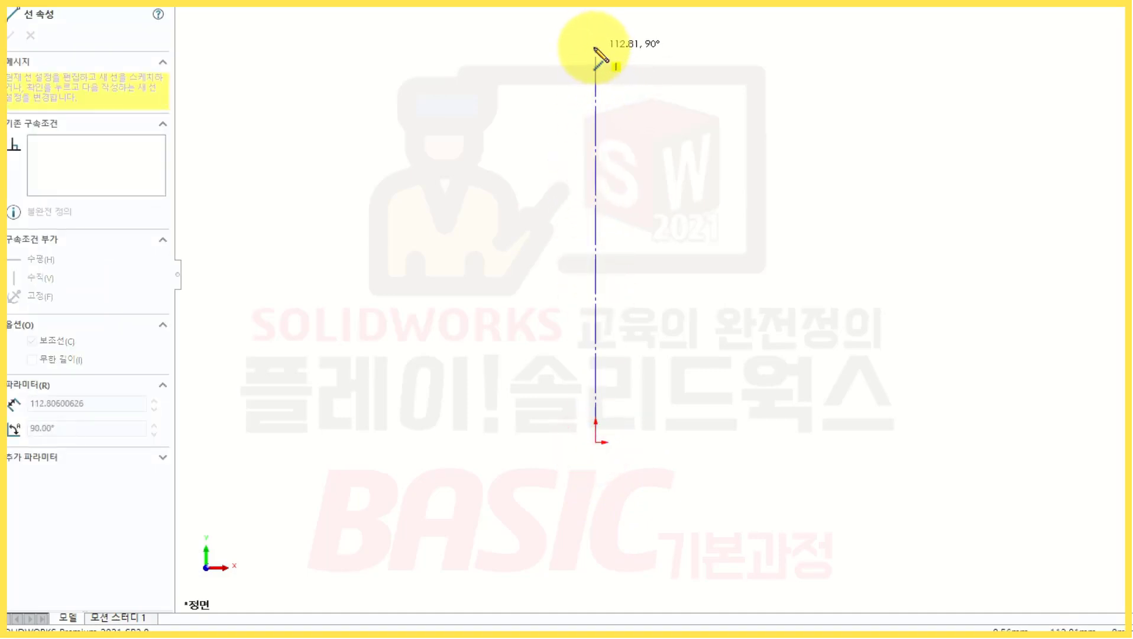
pyautogui.click(593, 45)
pyautogui.doubleClick(466, 18)
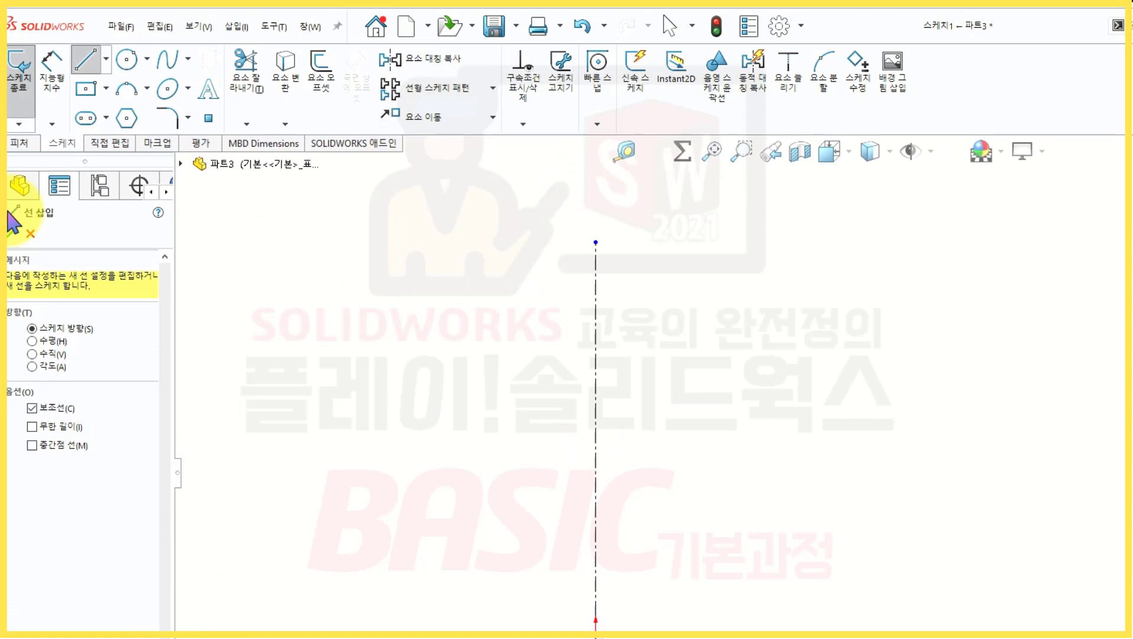
pyautogui.click(30, 235)
# - Activate dynamic mirroring about the vertical centerline
pyautogui.click(497, 201)
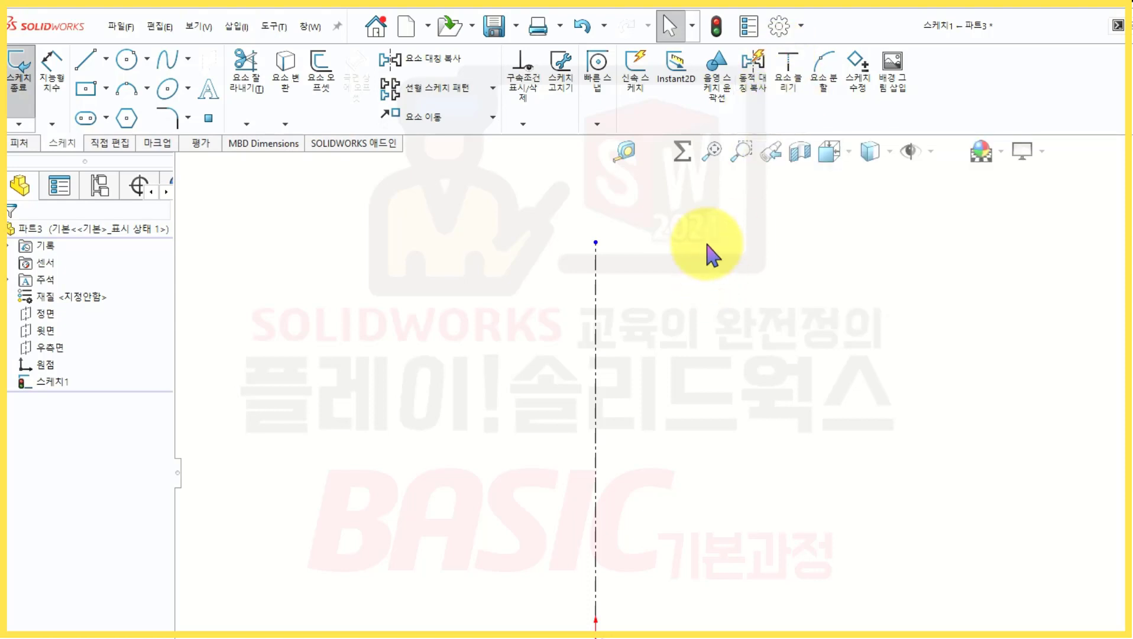
pyautogui.click(755, 99)
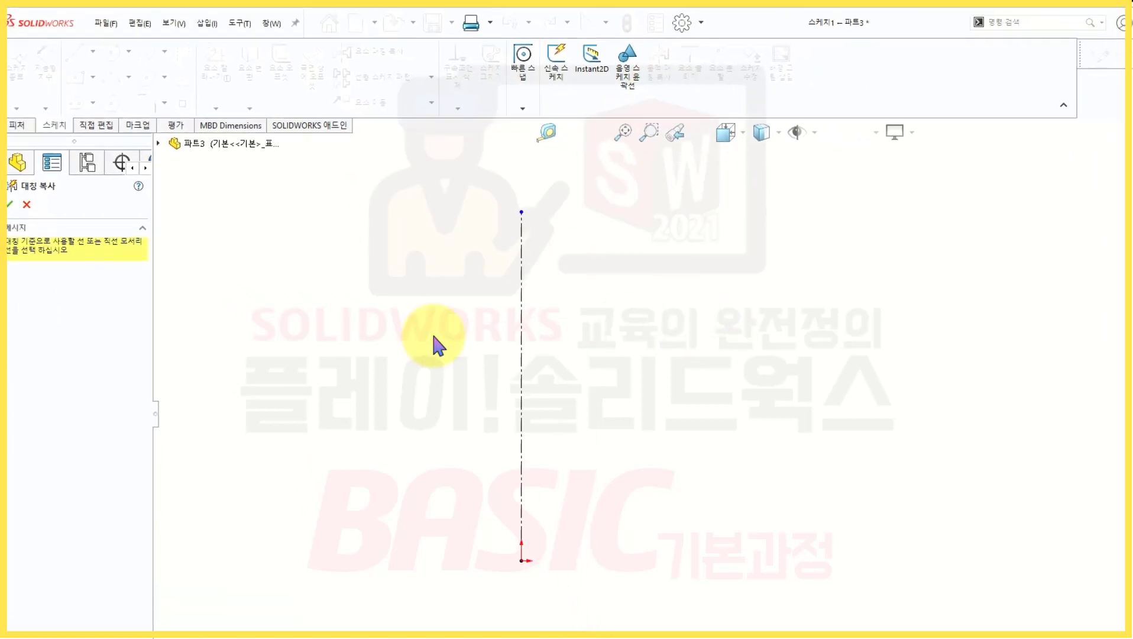
pyautogui.click(511, 332)
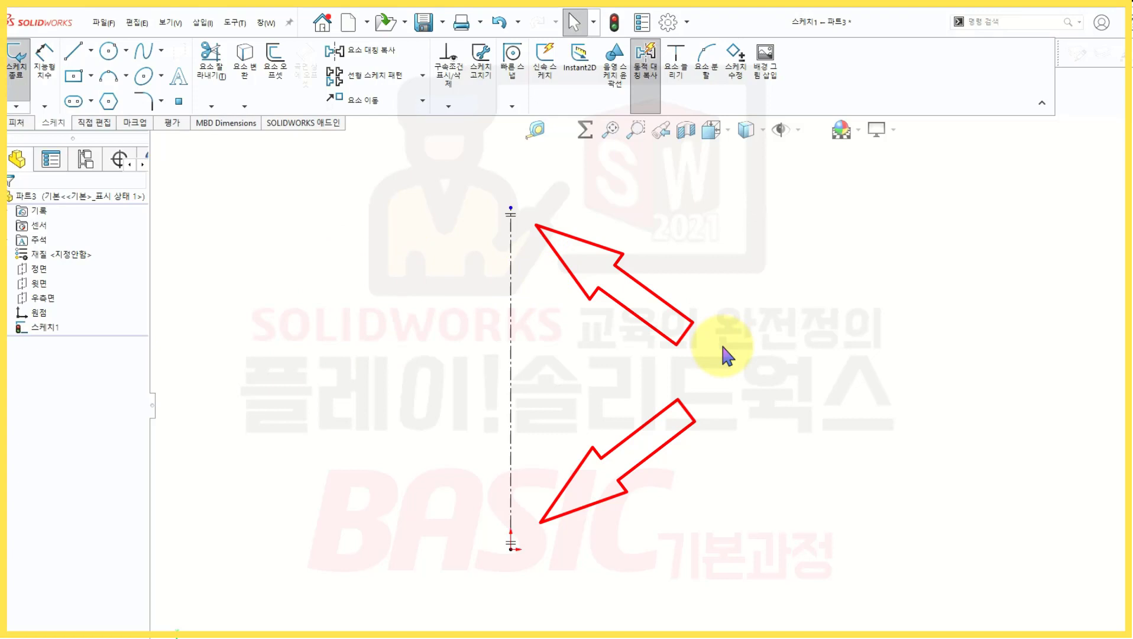
# - Sketch four dynamically mirrored circles left of the centerline, the highest about 18 mm in radius and the lowest about 12 mm, level with the origin
pyautogui.click(109, 50)
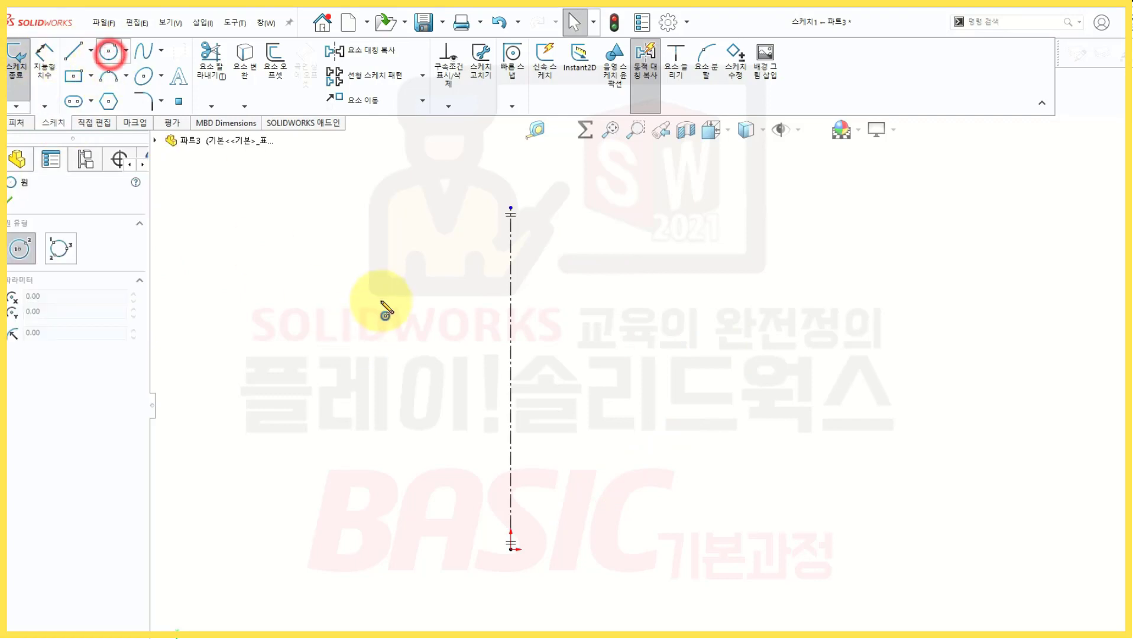
pyautogui.click(366, 258)
pyautogui.click(395, 305)
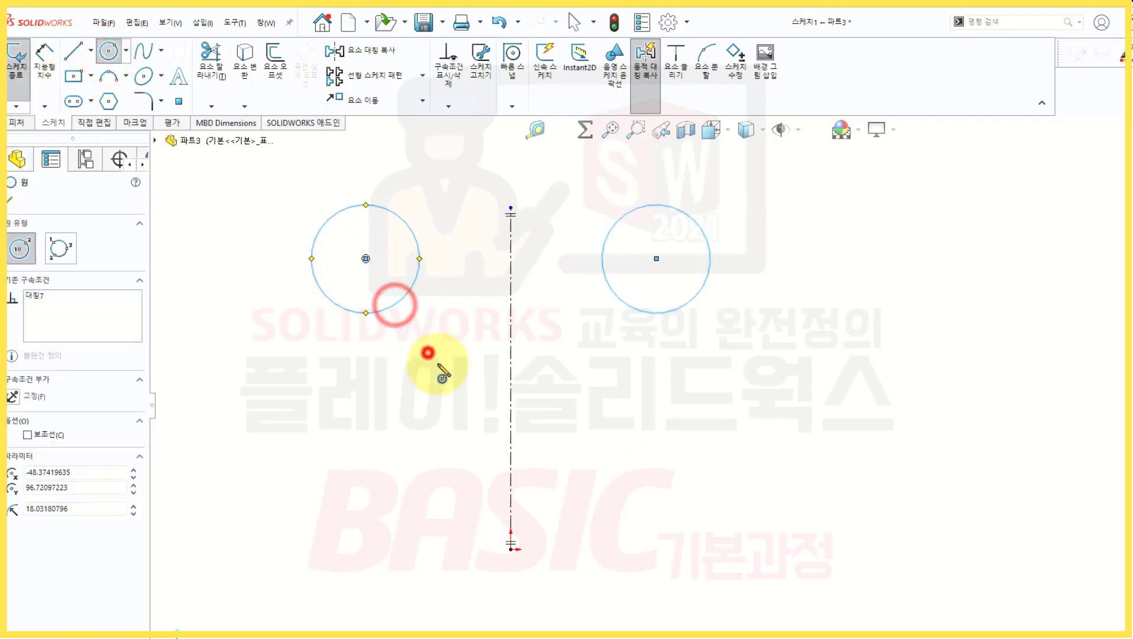
pyautogui.click(427, 352)
pyautogui.click(457, 387)
pyautogui.click(354, 467)
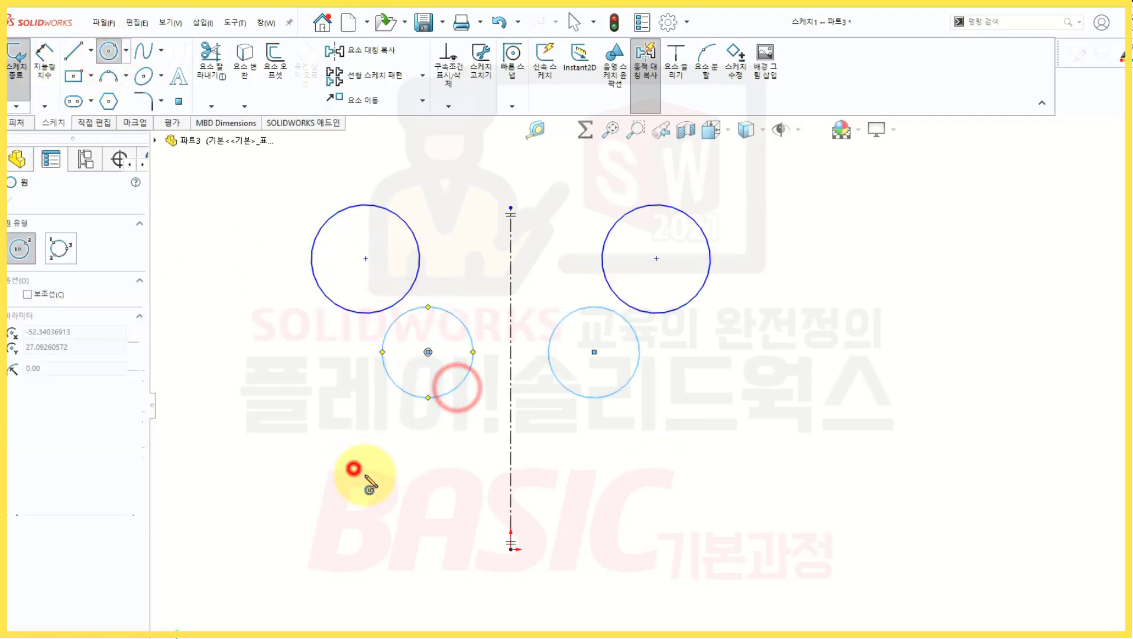
pyautogui.click(395, 515)
pyautogui.click(451, 549)
pyautogui.click(464, 588)
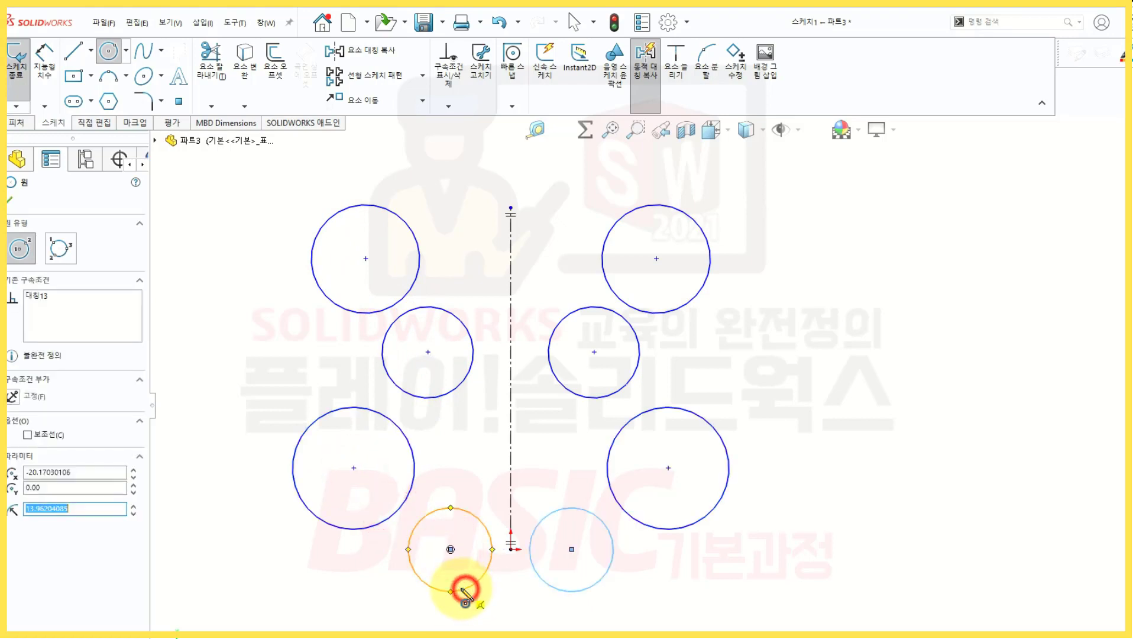
pyautogui.press('Escape')
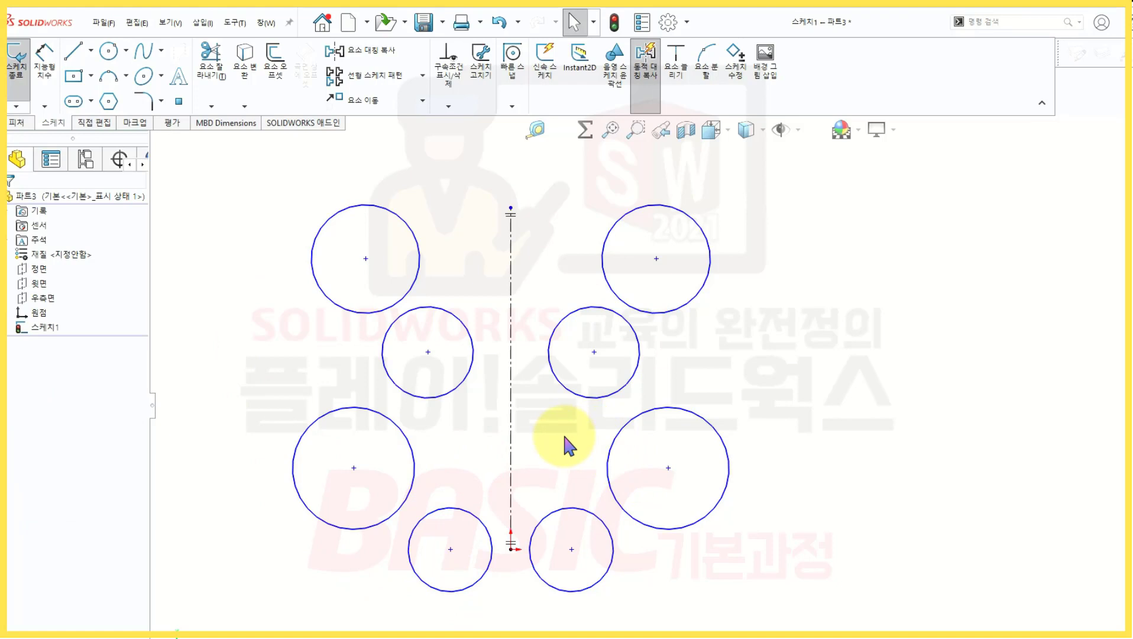
pyautogui.scroll(-1, 569, 254)
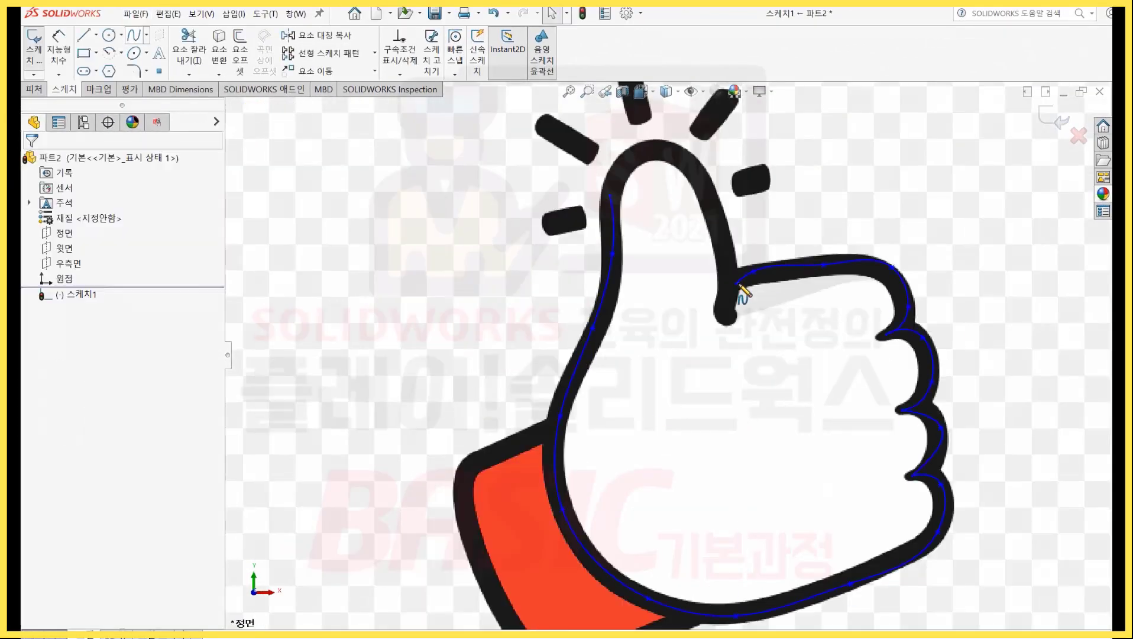
pyautogui.click(741, 298)
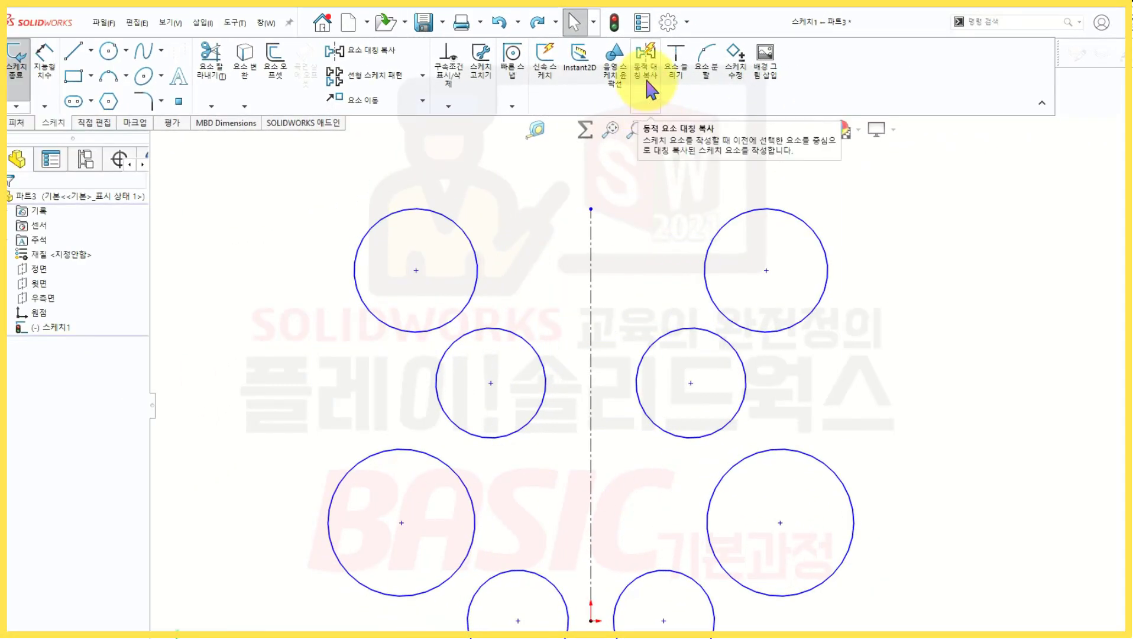
# - Place a sketch point in the empty area beyond the circles, at about X 245.7 and Y 25.1 mm, with a Fix relation
pyautogui.hotkey('ctrl', 'Left')
pyautogui.hotkey('ctrl', 'Left')
pyautogui.hotkey('ctrl', 'Left')
pyautogui.hotkey('ctrl', 'Left')
pyautogui.hotkey('ctrl', 'Left')
pyautogui.hotkey('ctrl', 'Left')
pyautogui.hotkey('ctrl', 'Left')
pyautogui.hotkey('ctrl', 'Left')
pyautogui.hotkey('ctrl', 'Left')
pyautogui.hotkey('ctrl', 'Left')
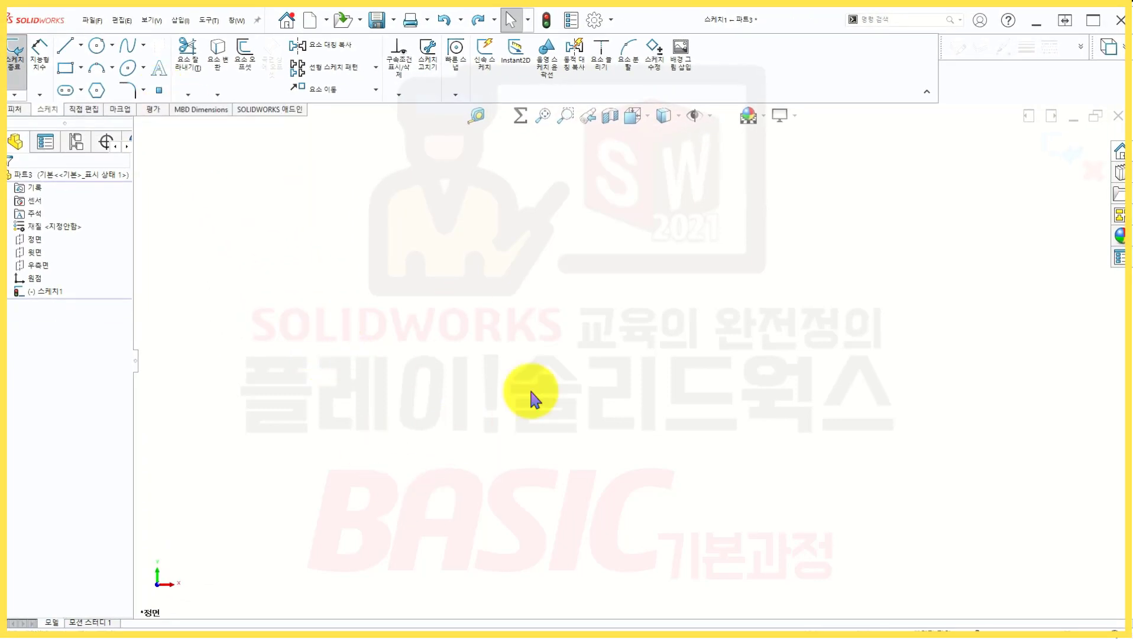
pyautogui.click(158, 90)
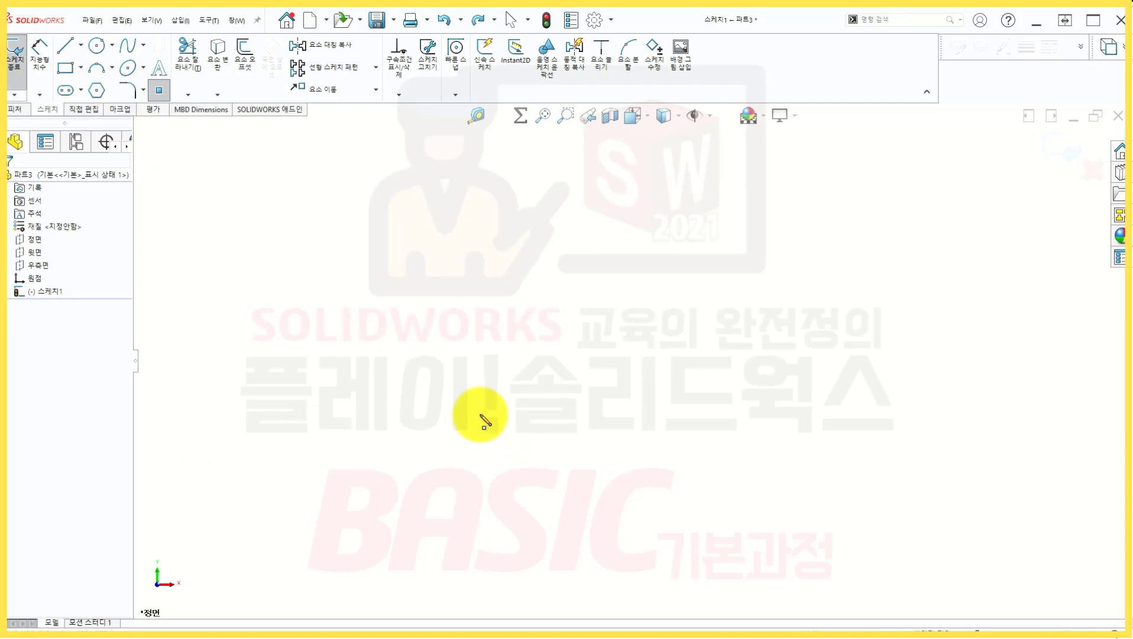
pyautogui.click(528, 471)
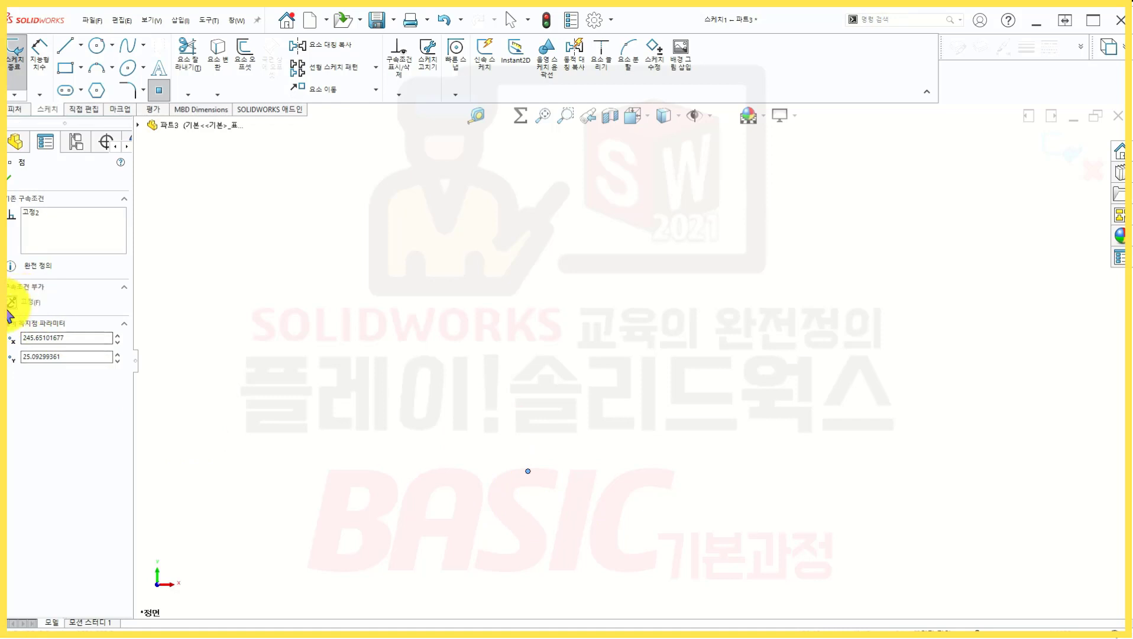
pyautogui.click(9, 177)
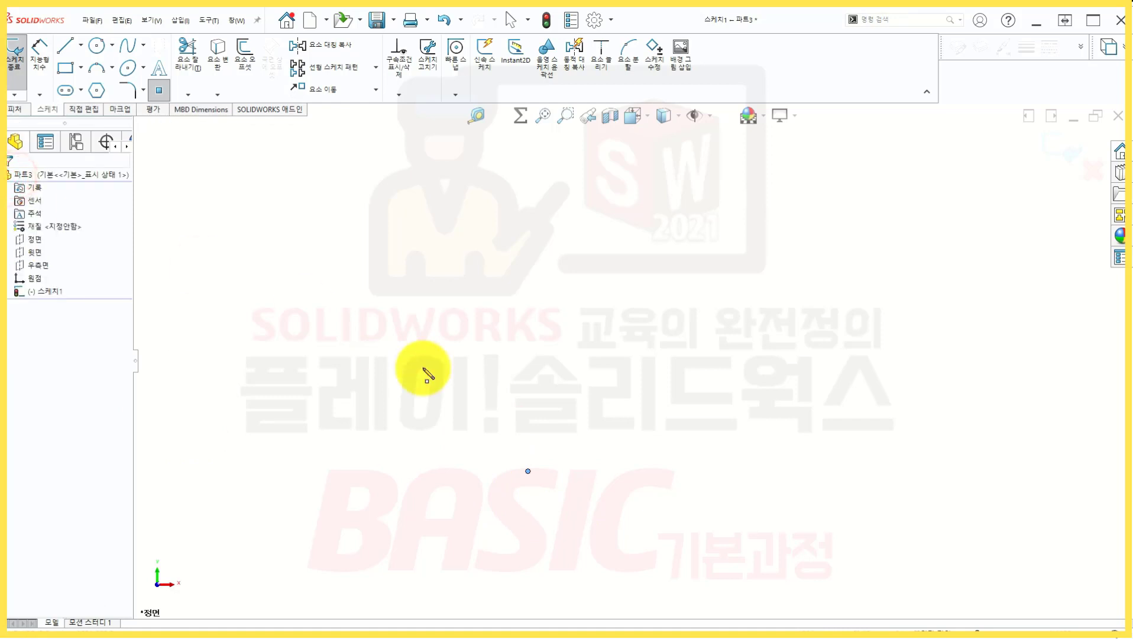
pyautogui.press('Escape')
pyautogui.click(394, 356)
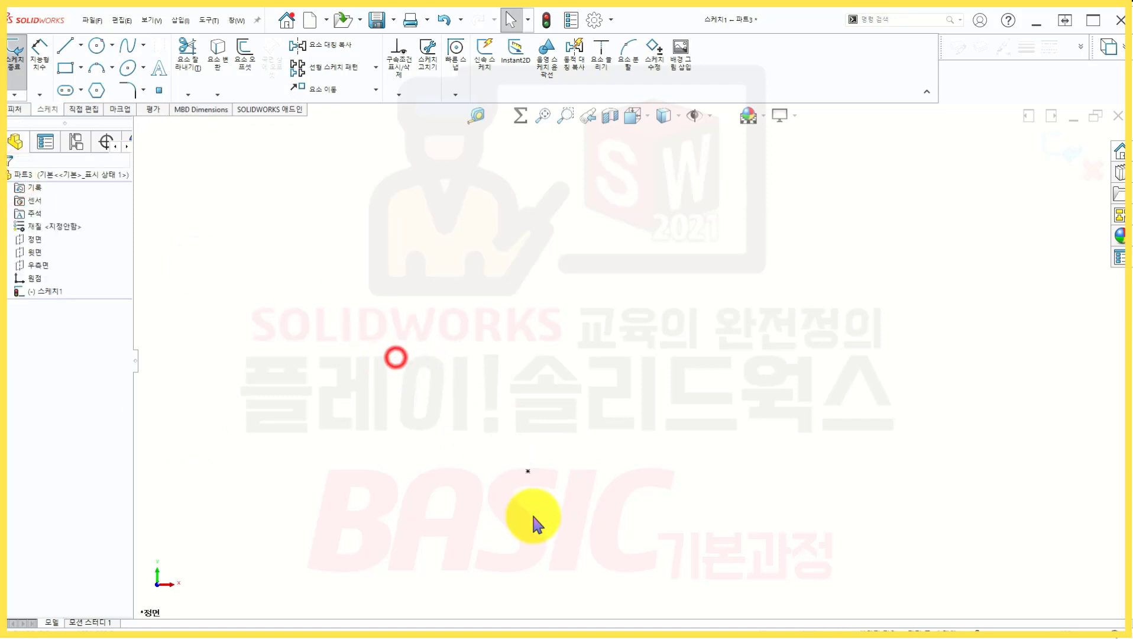
# - Try to move the fixed sketch point
pyautogui.click(527, 471)
pyautogui.moveTo(506, 523); pyautogui.dragTo(530, 519)
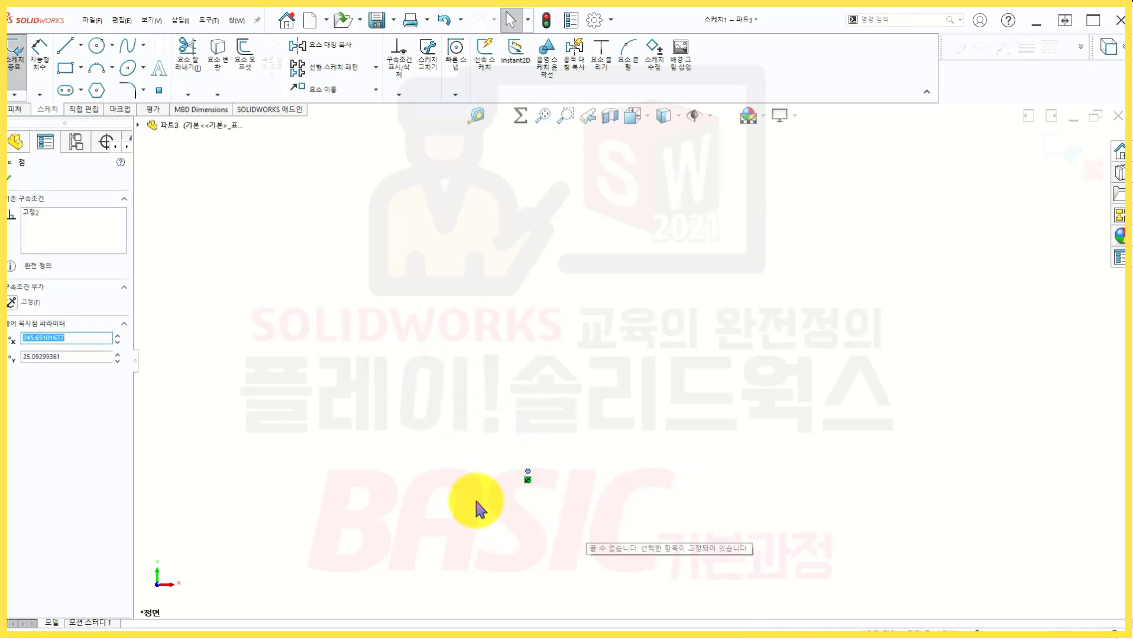
pyautogui.click(476, 502)
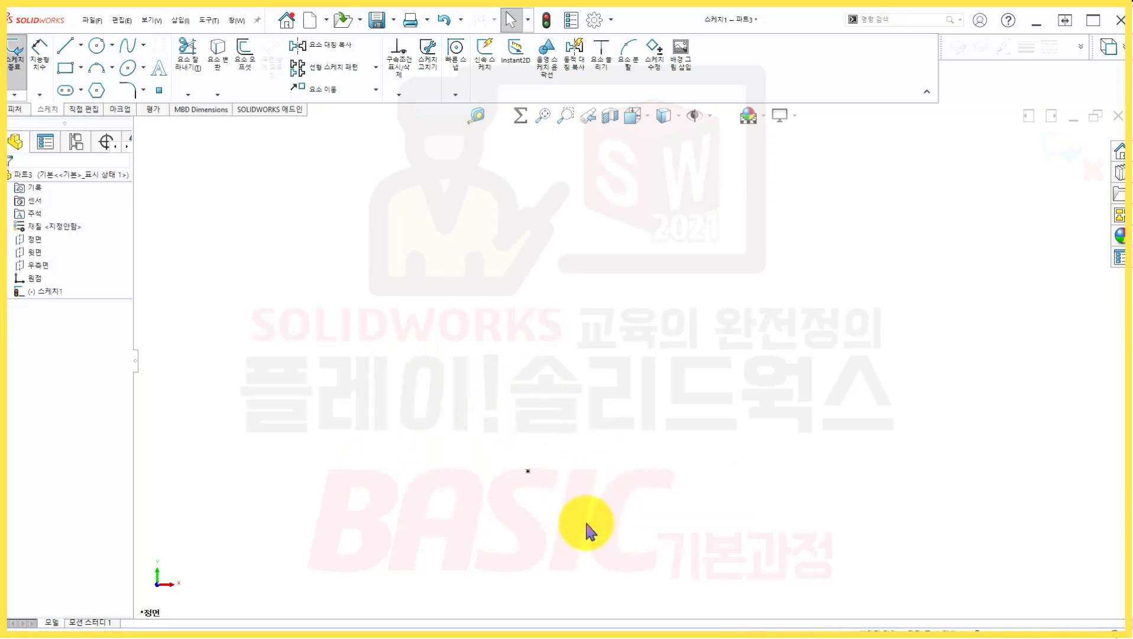
# - Sketch a corner rectangle about 24.5 by 22 mm with its lower-left corner on the fixed point
pyautogui.press('r')
pyautogui.click(528, 470)
pyautogui.click(607, 401)
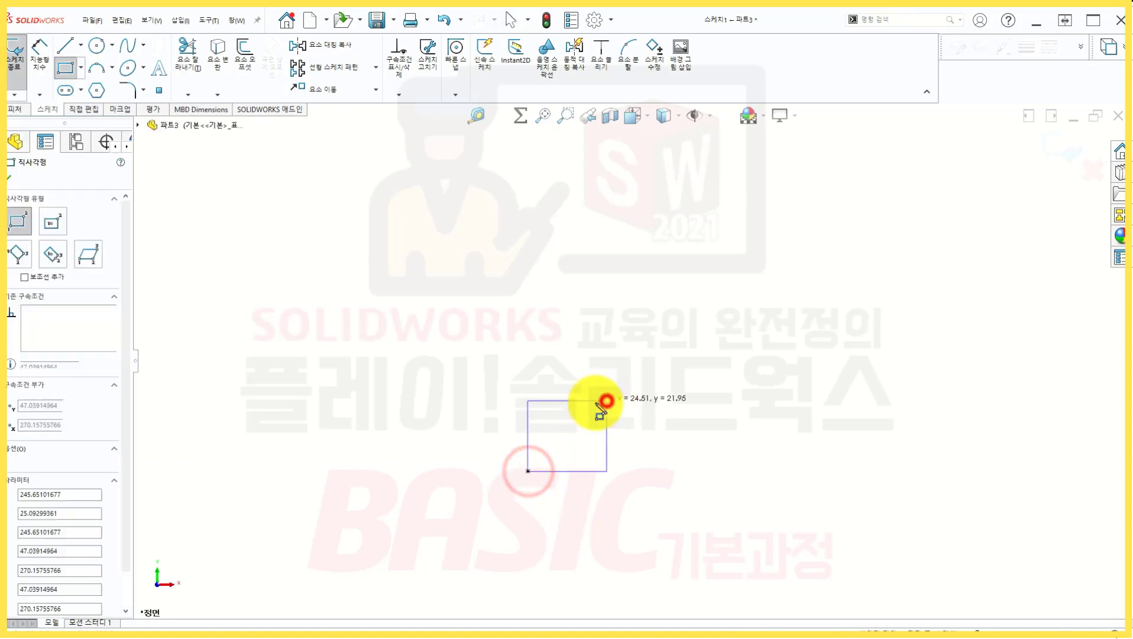
# - Dimension the rectangle's bottom edge and set its length to 30 mm
pyautogui.click(39, 56)
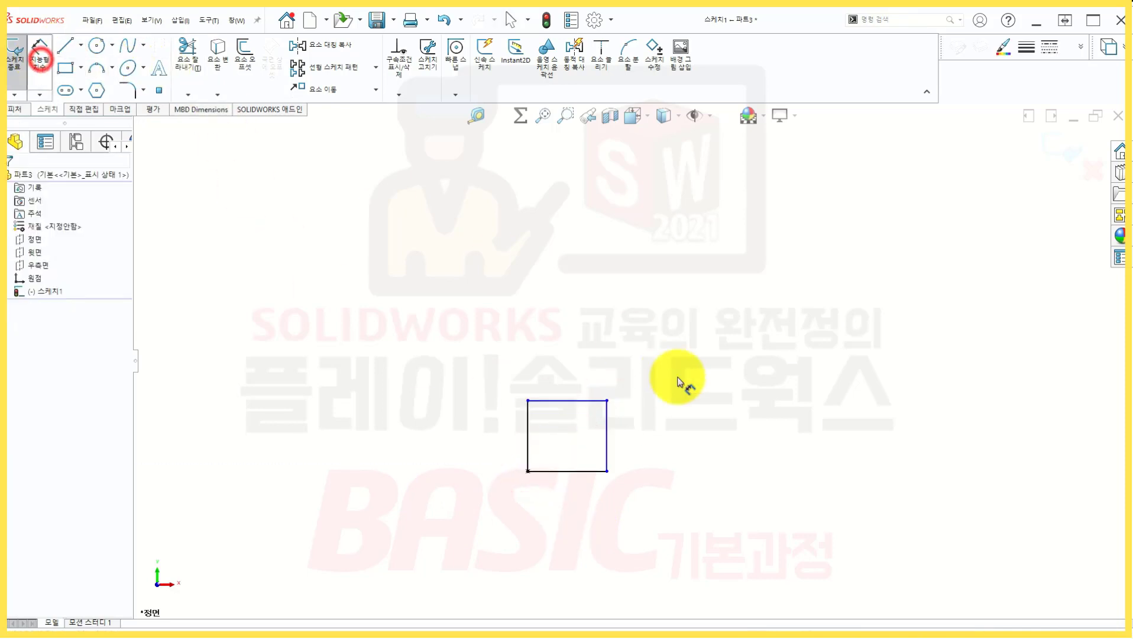
pyautogui.click(554, 472)
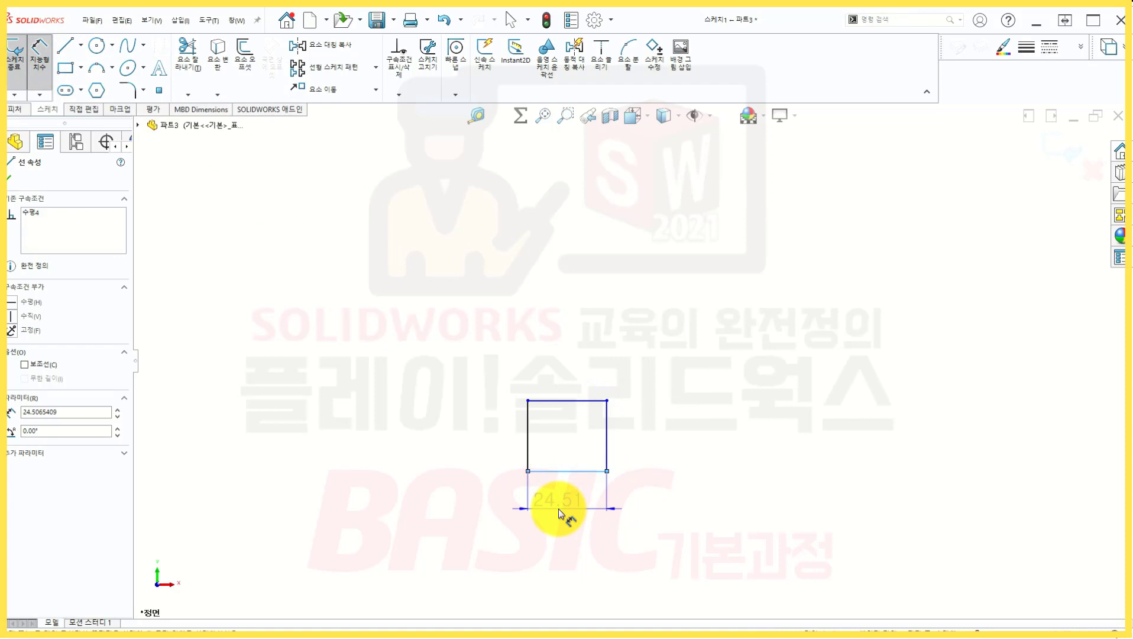
pyautogui.click(575, 497)
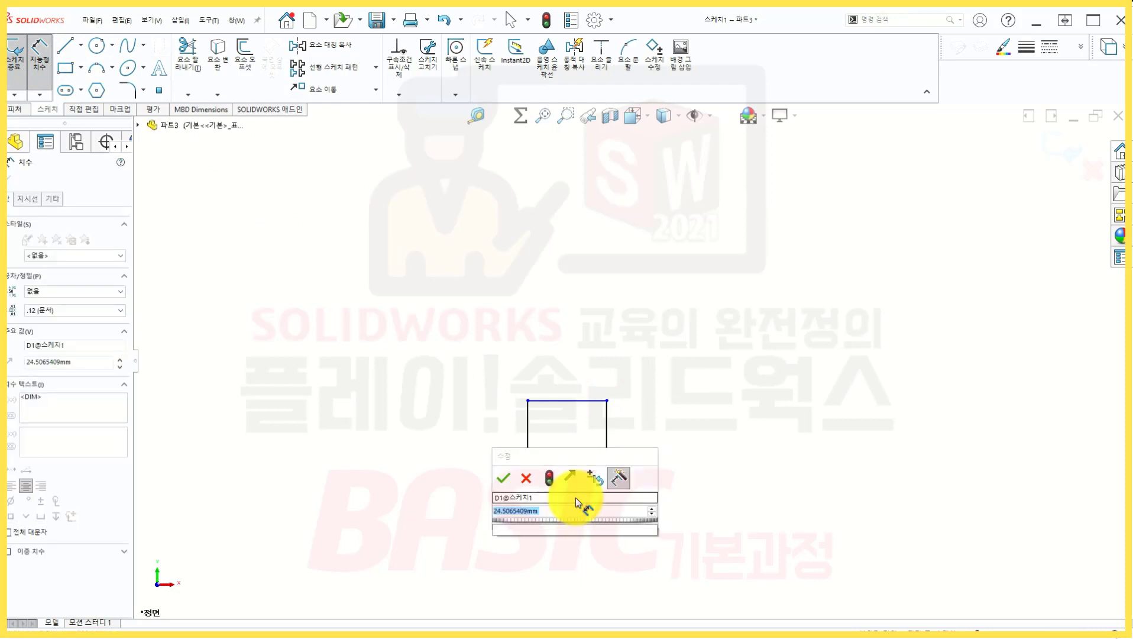
pyautogui.write('30')
pyautogui.press('Return')
# - Dimension the rectangle's left edge and set its height to 30 mm
pyautogui.click(527, 434)
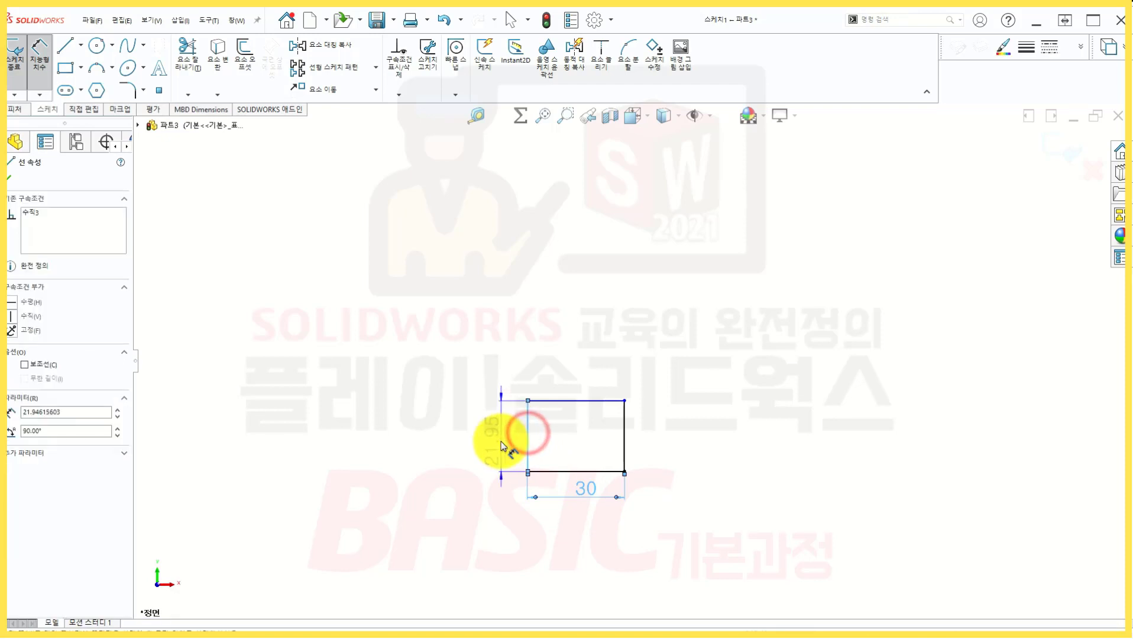
pyautogui.click(501, 441)
pyautogui.write('30')
pyautogui.press('Return')
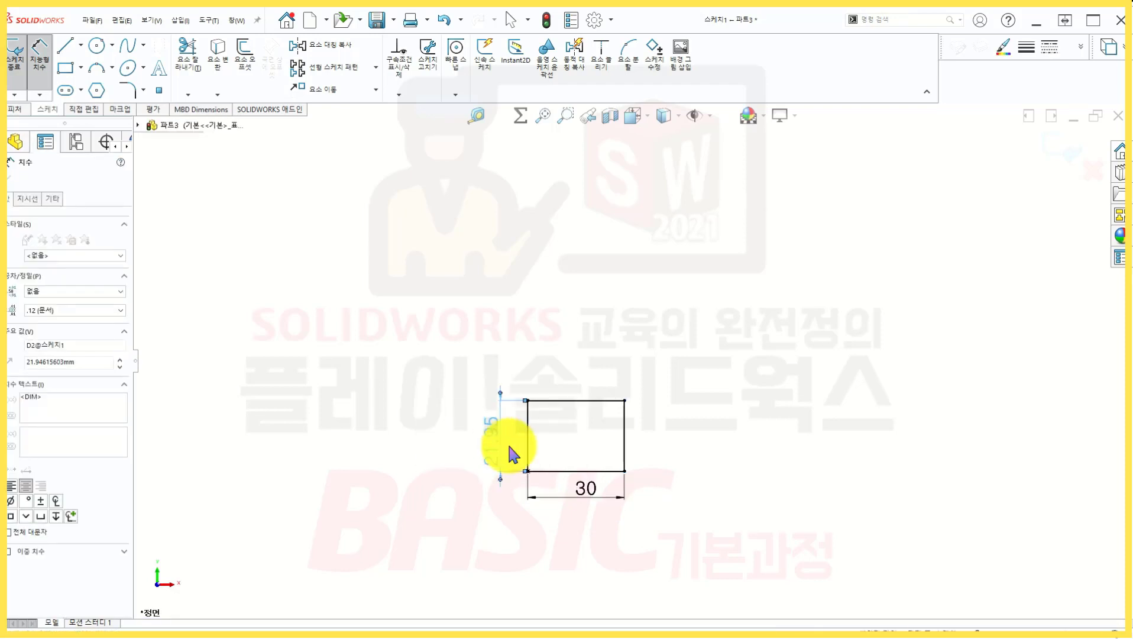
pyautogui.click(718, 461)
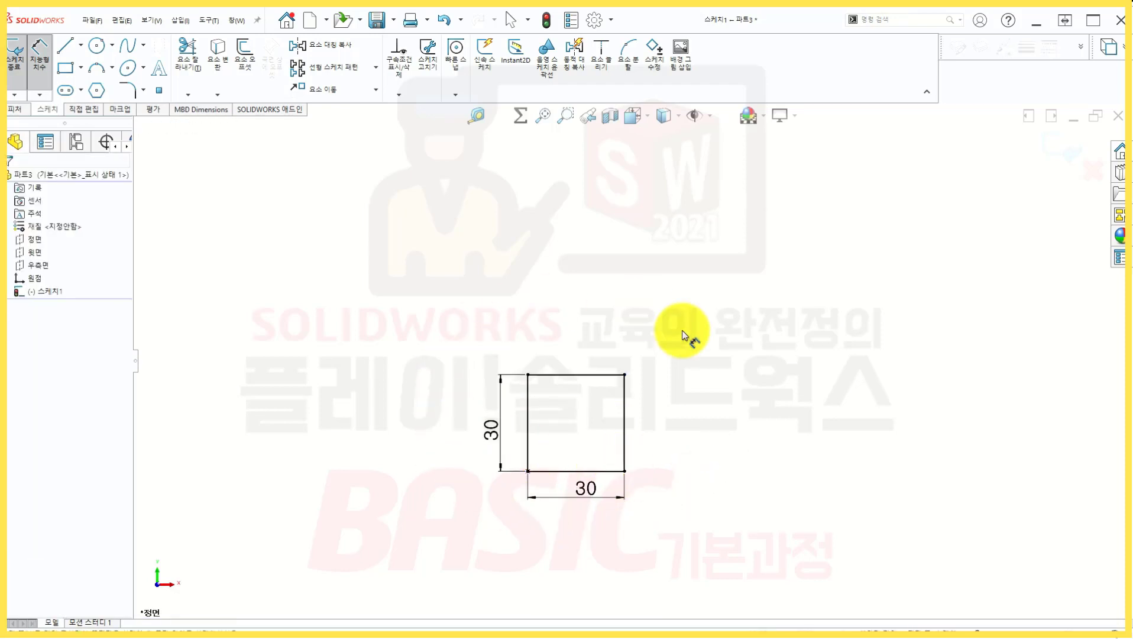
pyautogui.click(718, 539)
pyautogui.click(551, 397)
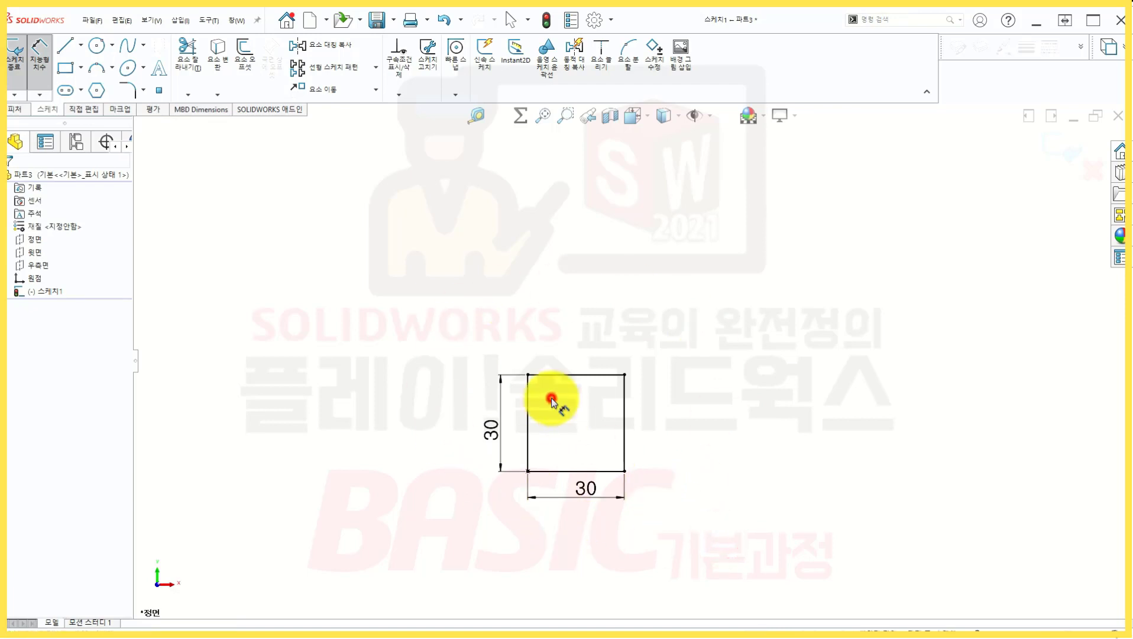
pyautogui.press('Escape')
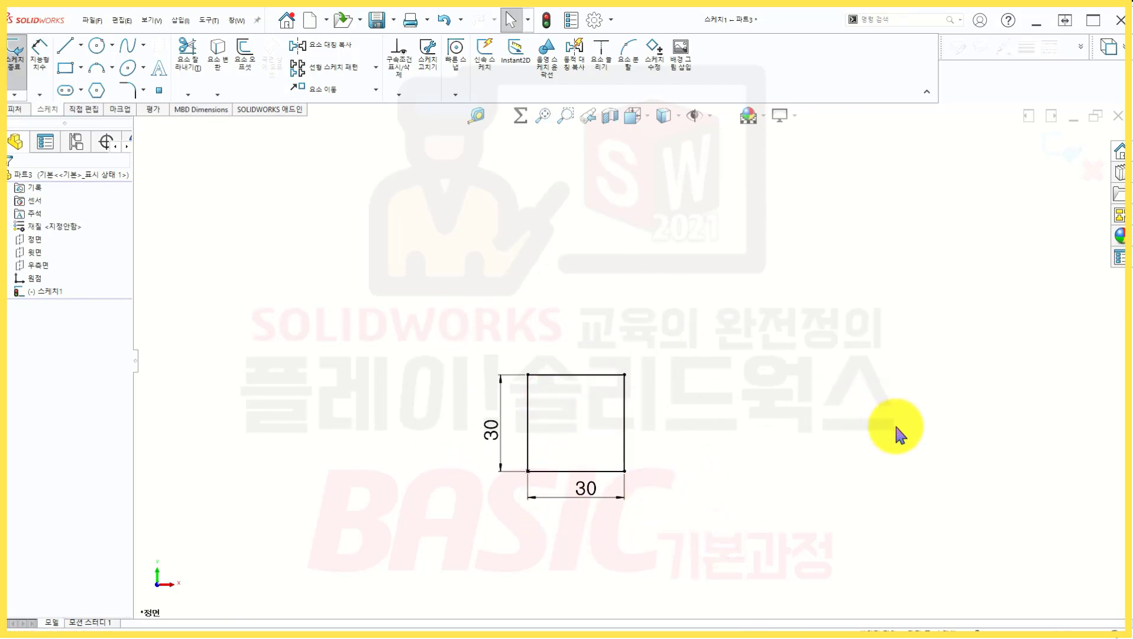
pyautogui.scroll(2, 864, 372)
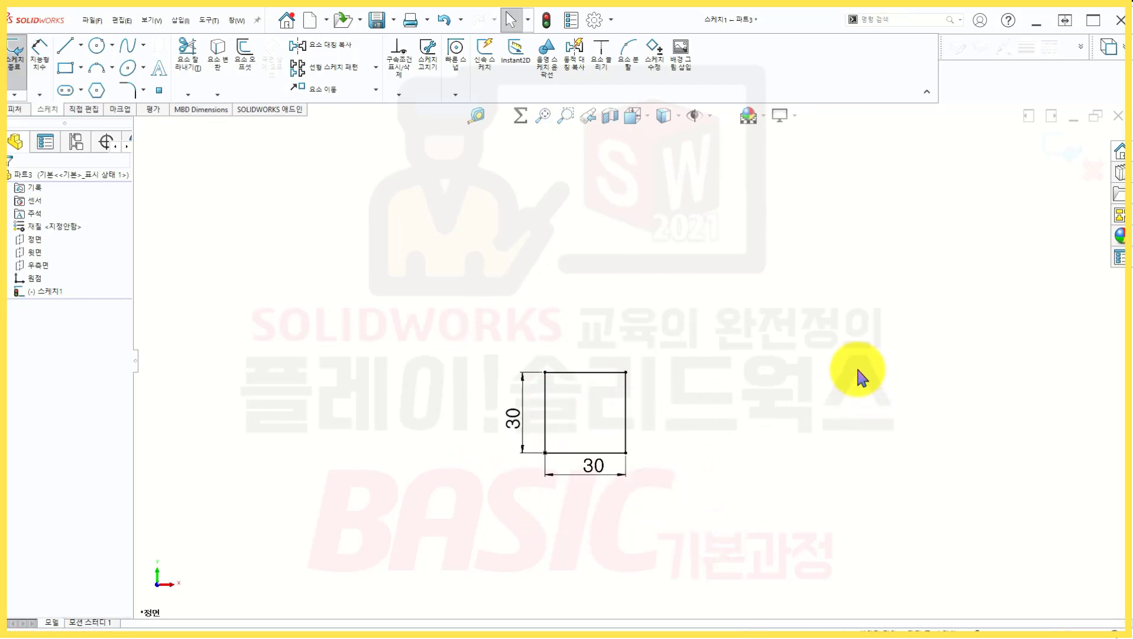
# - Start a linear sketch pattern and select all four lines of the 30 mm square as the entities to pattern
pyautogui.click(694, 487)
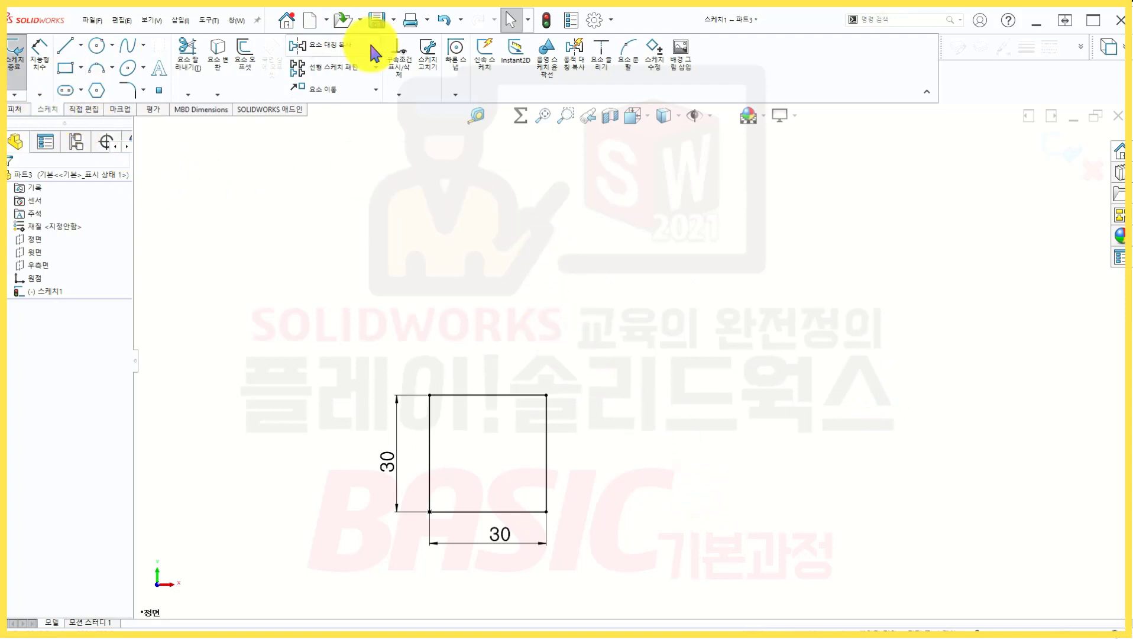
pyautogui.click(376, 68)
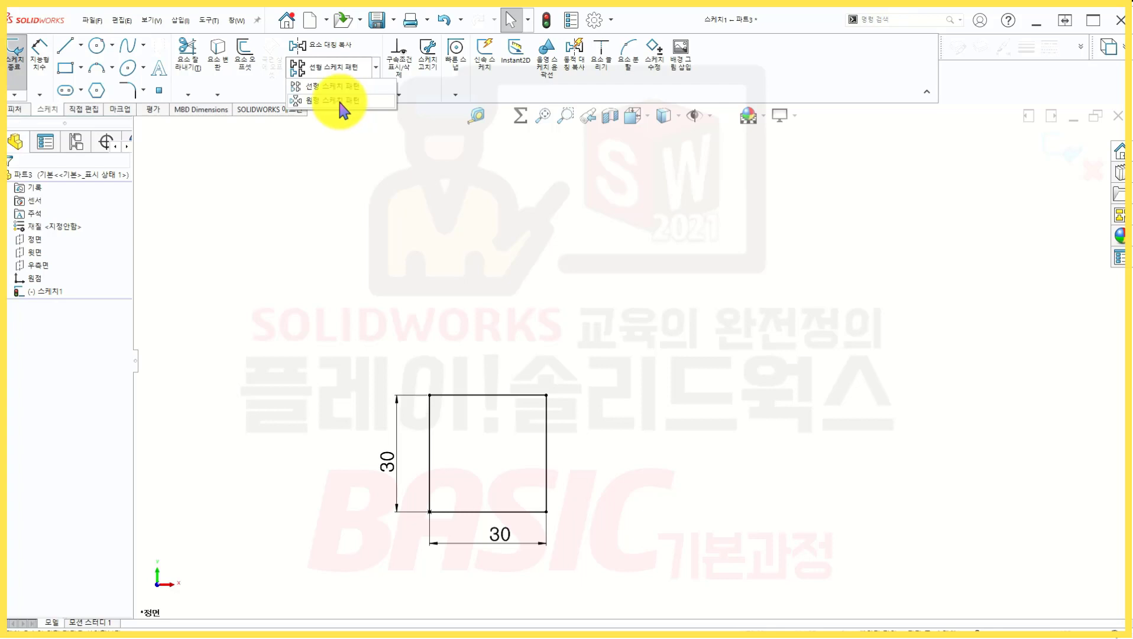
pyautogui.click(339, 88)
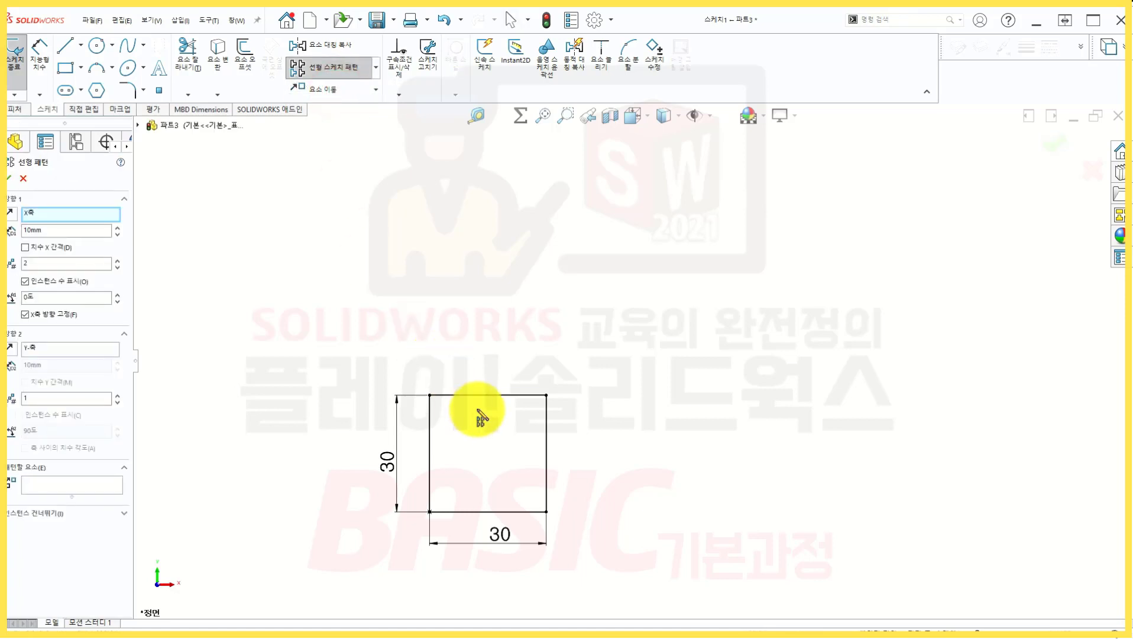
pyautogui.scroll(3, 520, 422)
pyautogui.moveTo(574, 409)
pyautogui.keyDown('ctrl'); pyautogui.mouseDown(button='middle')
pyautogui.moveTo(394, 414)
pyautogui.moveTo(343, 443)
pyautogui.mouseUp(button='middle'); pyautogui.keyUp('ctrl')
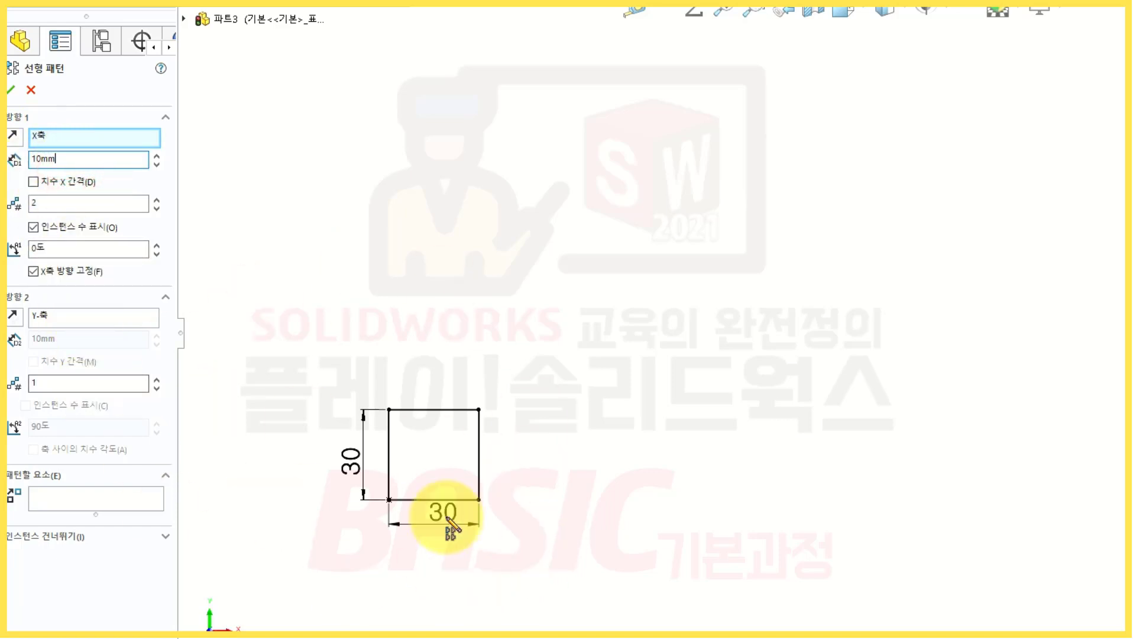
pyautogui.click(75, 506)
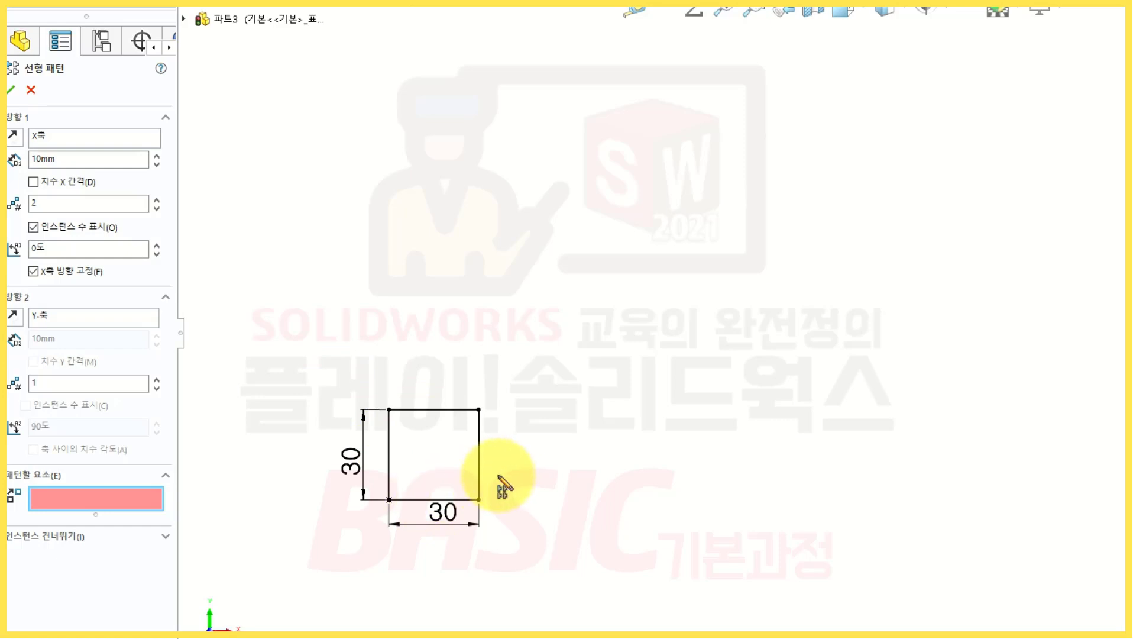
pyautogui.click(303, 381)
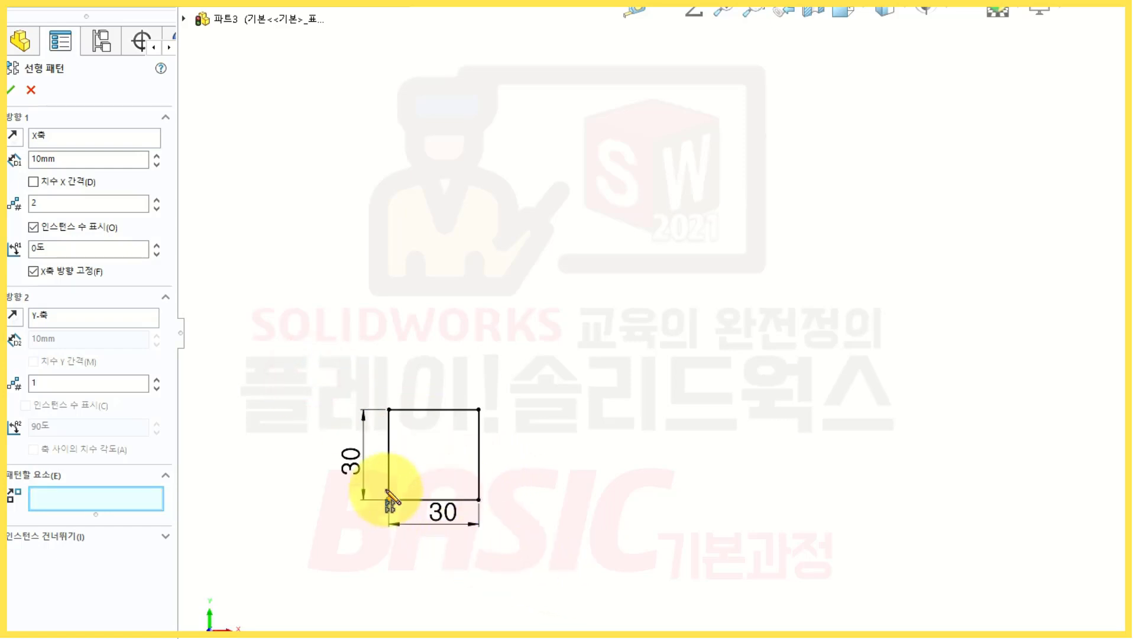
pyautogui.click(392, 462)
pyautogui.click(410, 409)
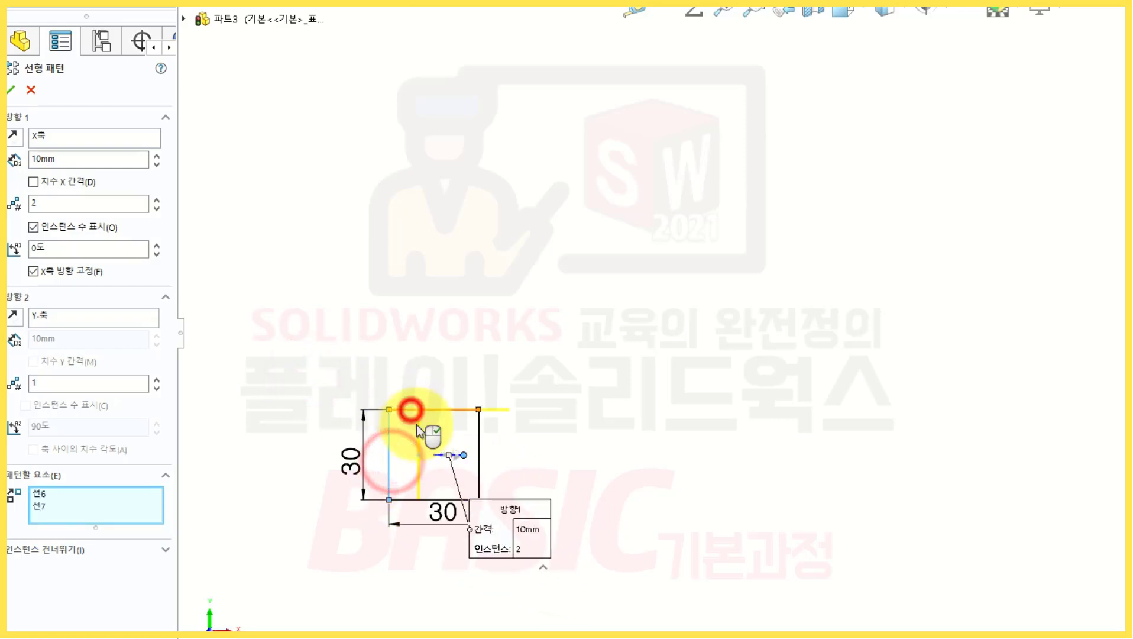
pyautogui.click(404, 501)
pyautogui.click(477, 431)
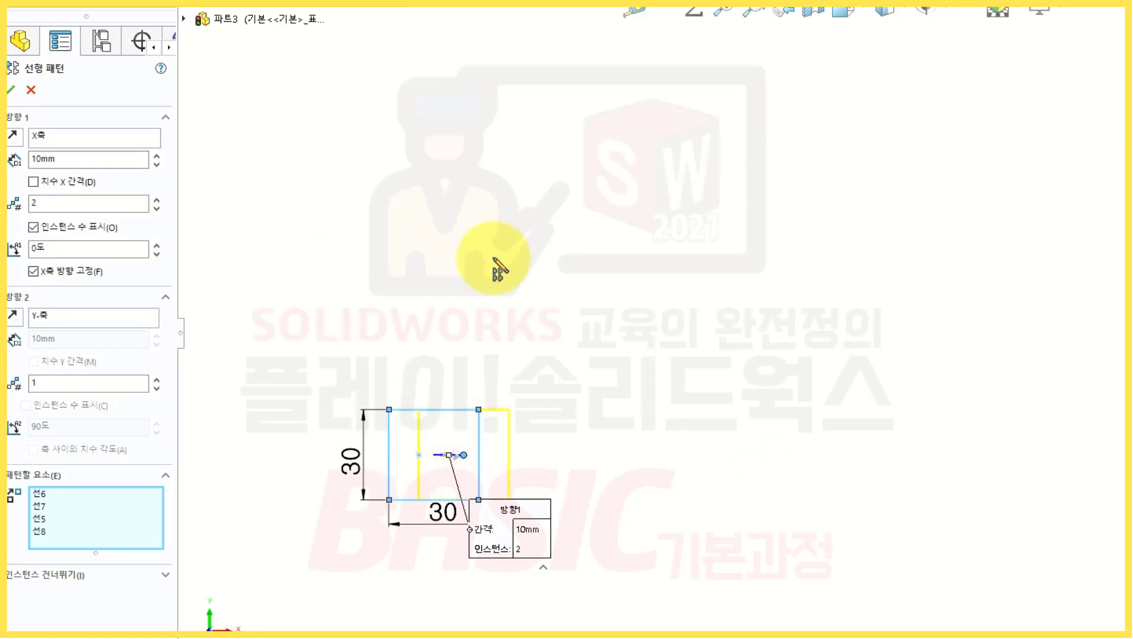
# - Set the pattern's instance count to 5 along X and 4 along Y
pyautogui.click(157, 198)
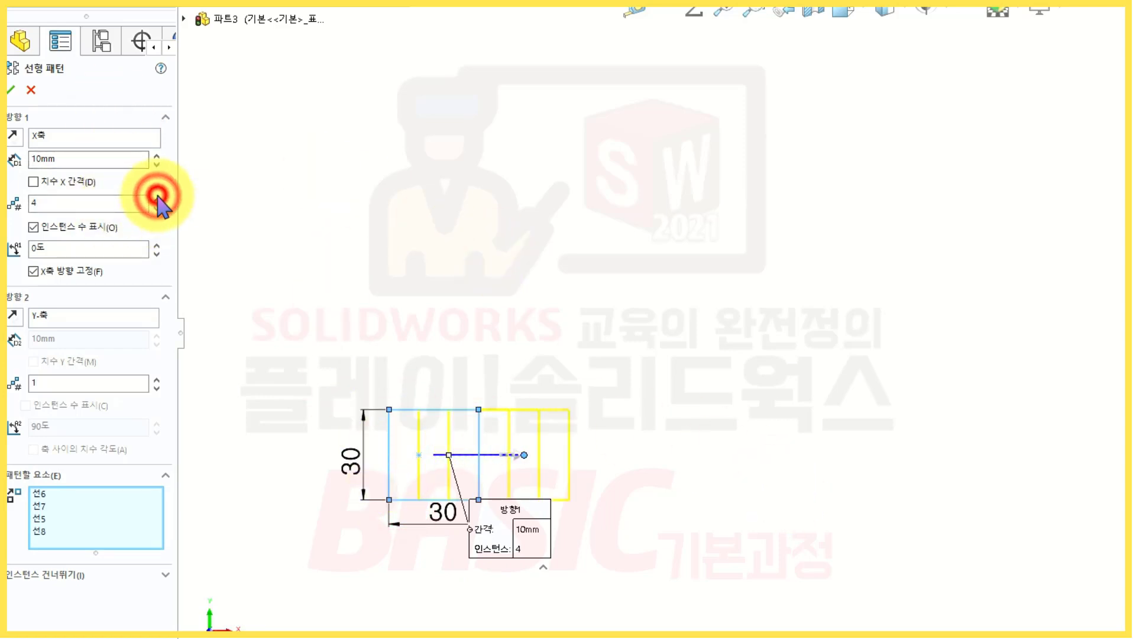
pyautogui.click(157, 198)
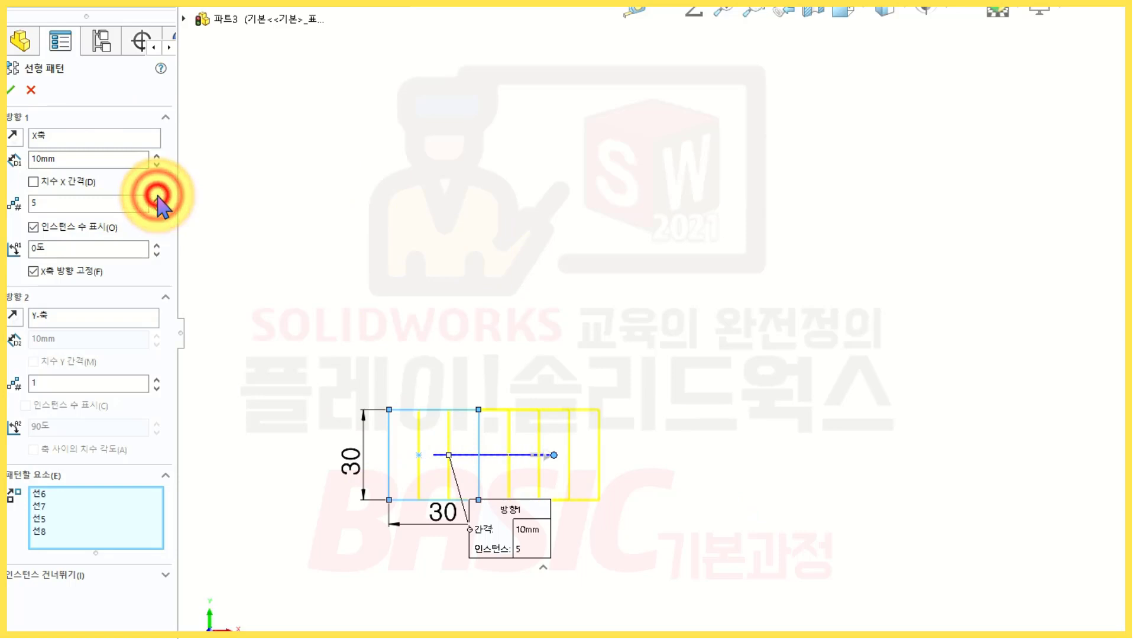
pyautogui.click(156, 379)
pyautogui.click(157, 379)
pyautogui.click(156, 379)
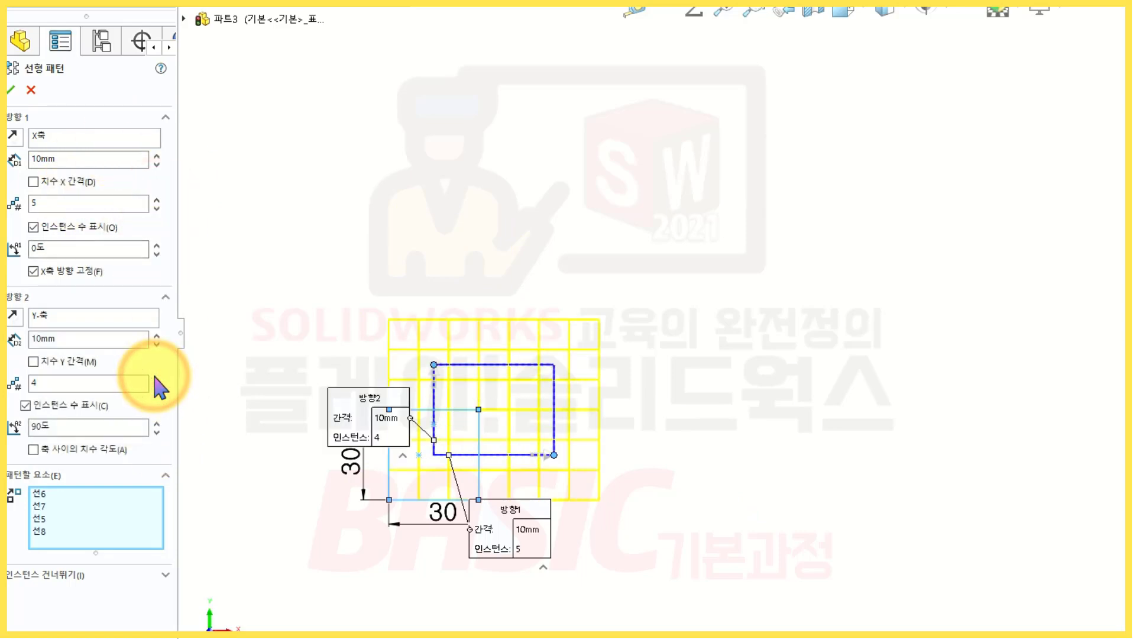
# - Set the pattern spacing to 50 mm in both the X and Y directions
pyautogui.click(156, 154)
pyautogui.click(157, 155)
pyautogui.click(157, 155)
pyautogui.click(157, 155)
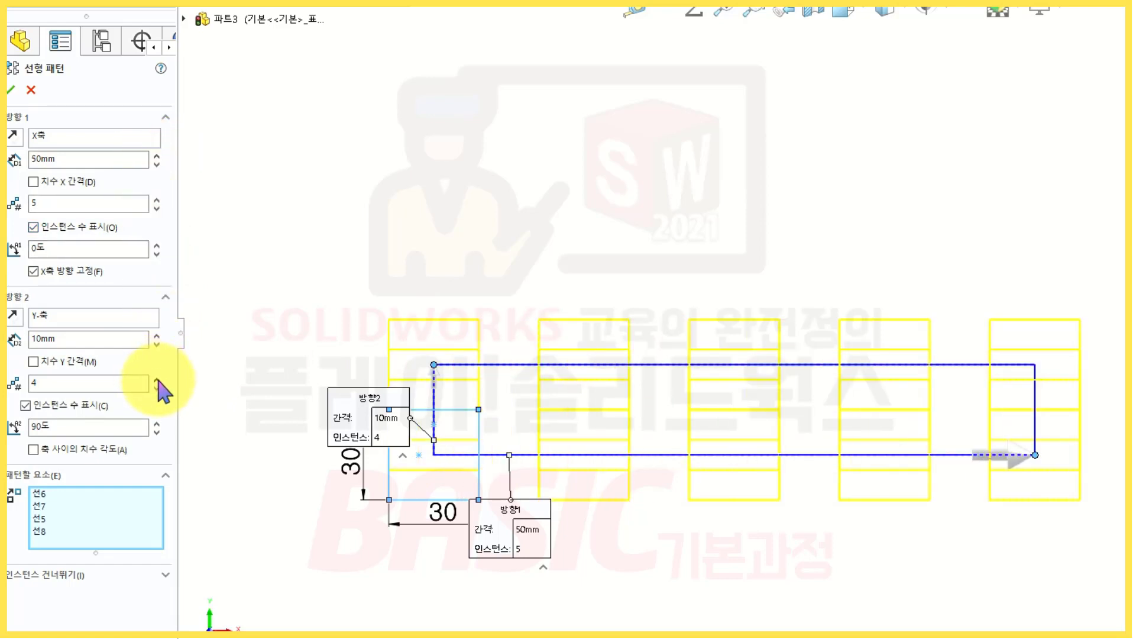
pyautogui.click(157, 334)
pyautogui.click(157, 334)
pyautogui.click(157, 334)
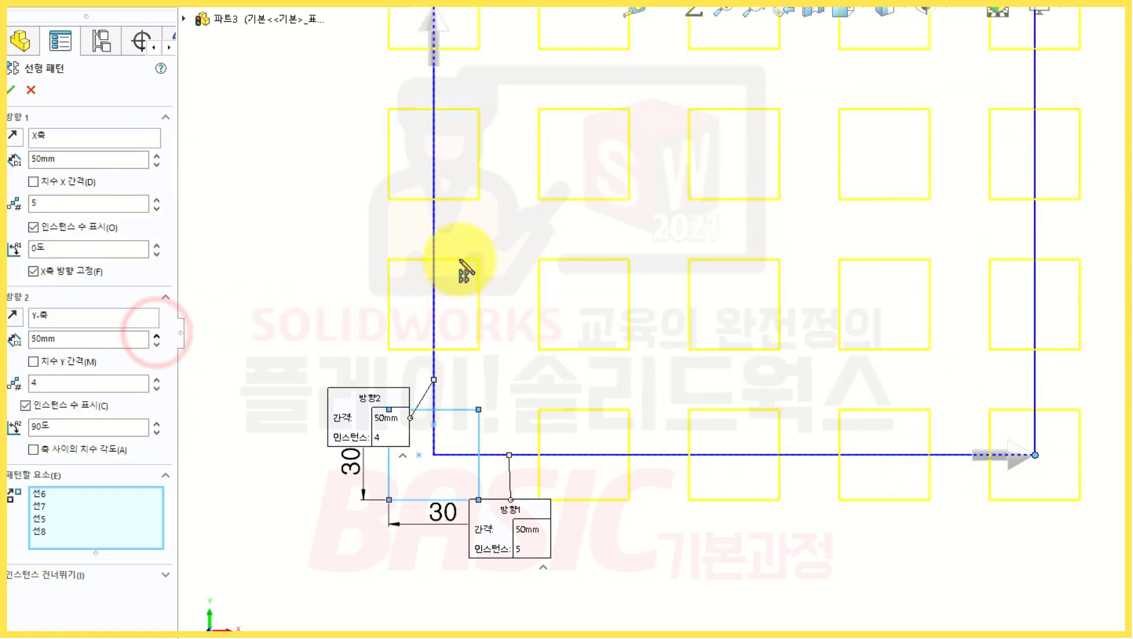
# - Set the Y instance count to 5 and create the pattern, moving its callouts and count label clear of the squares
pyautogui.moveTo(460, 258)
pyautogui.keyDown('ctrl'); pyautogui.mouseDown(button='middle')
pyautogui.moveTo(475, 339)
pyautogui.moveTo(463, 357)
pyautogui.mouseUp(button='middle'); pyautogui.keyUp('ctrl')
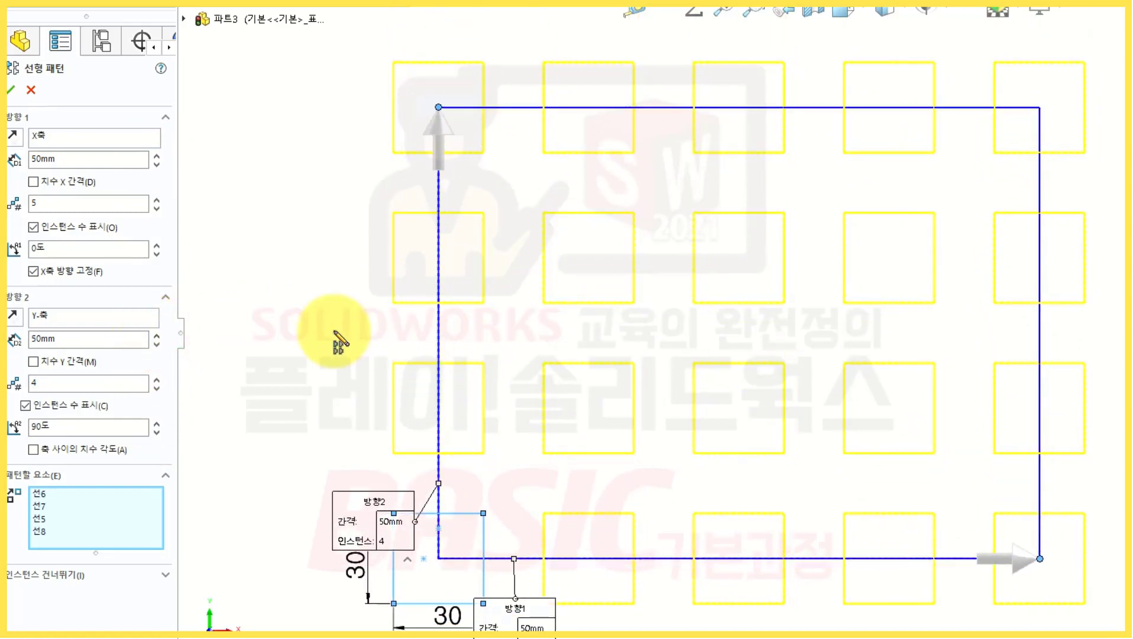
pyautogui.click(82, 158)
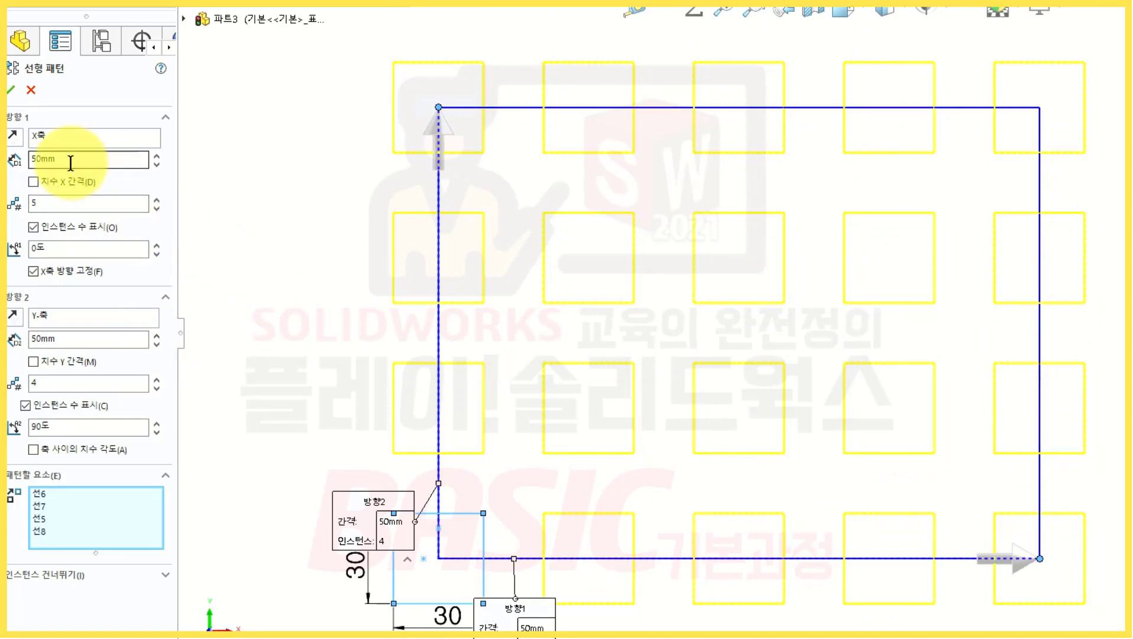
pyautogui.click(44, 208)
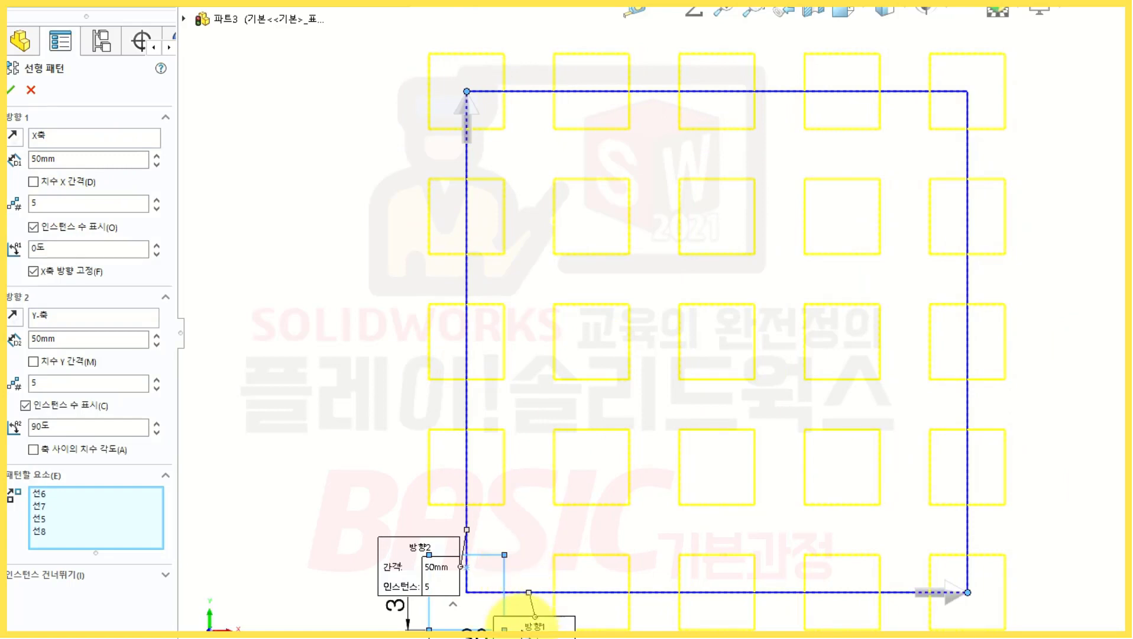
pyautogui.moveTo(520, 621); pyautogui.dragTo(647, 625)
pyautogui.moveTo(402, 561); pyautogui.dragTo(302, 448)
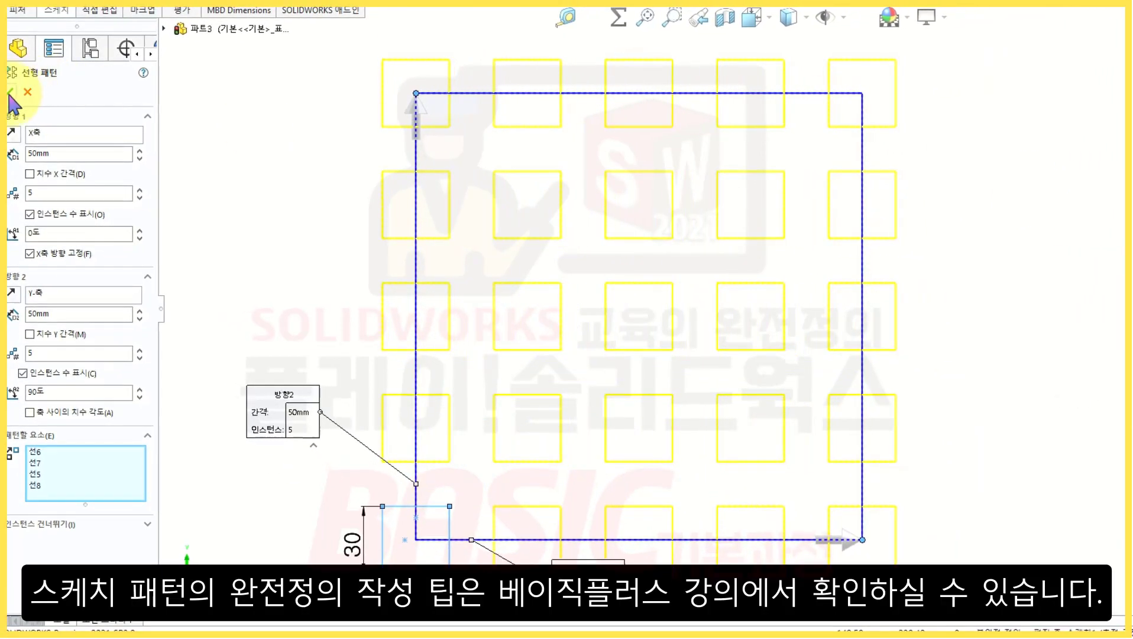
pyautogui.click(10, 92)
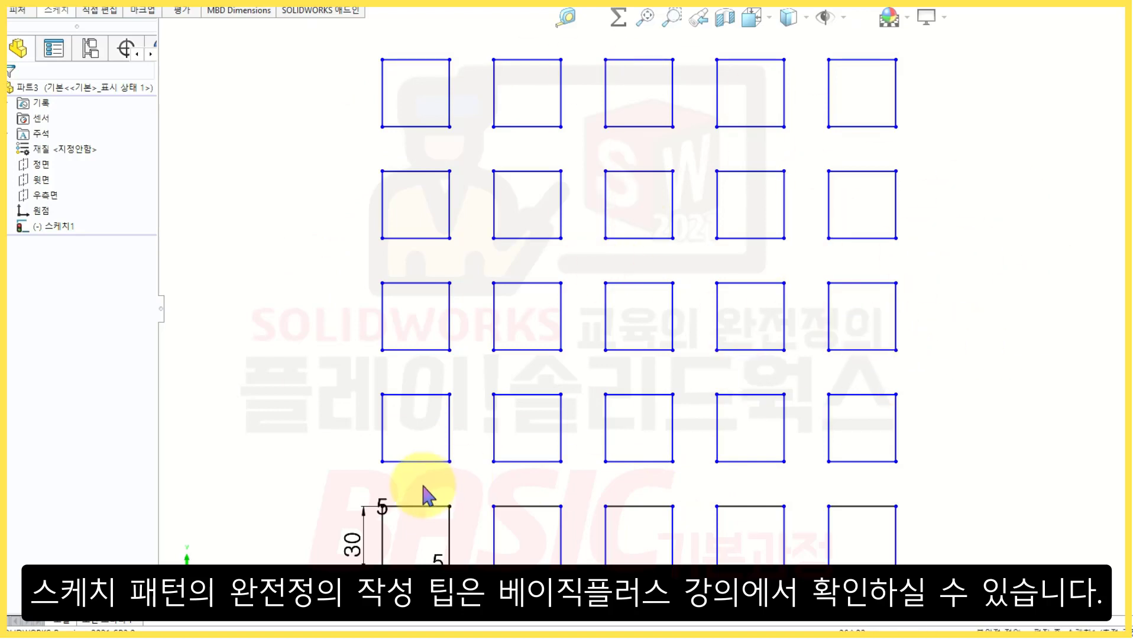
pyautogui.moveTo(383, 507); pyautogui.dragTo(319, 470)
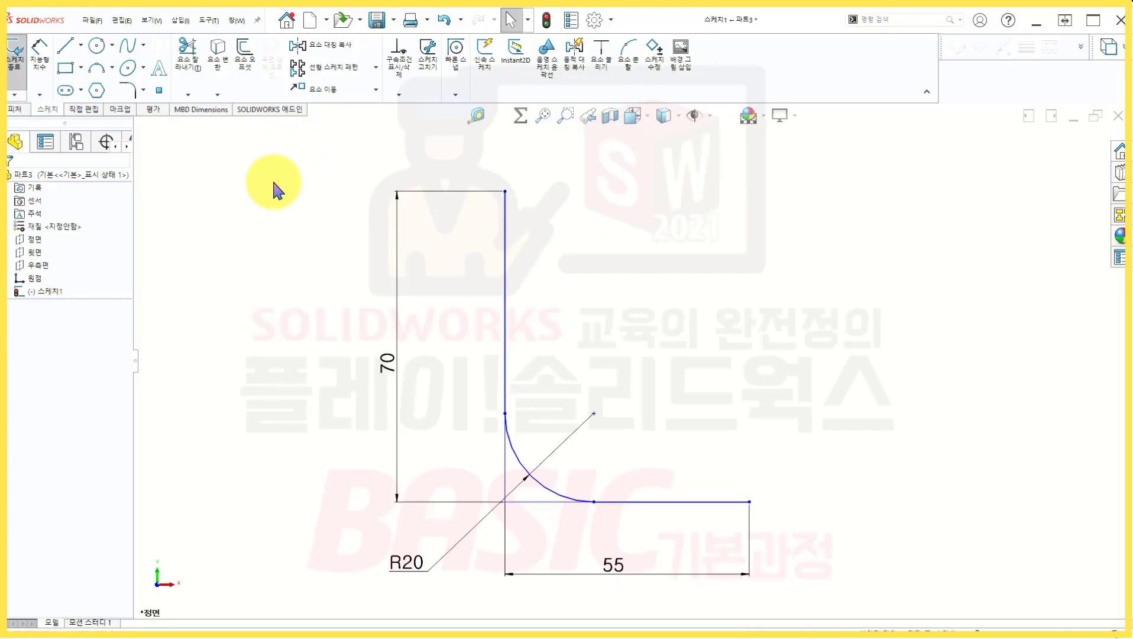
# - Start an entity offset of 20 mm and select the vertical line of the L-shaped profile with chain selection on
pyautogui.click(243, 76)
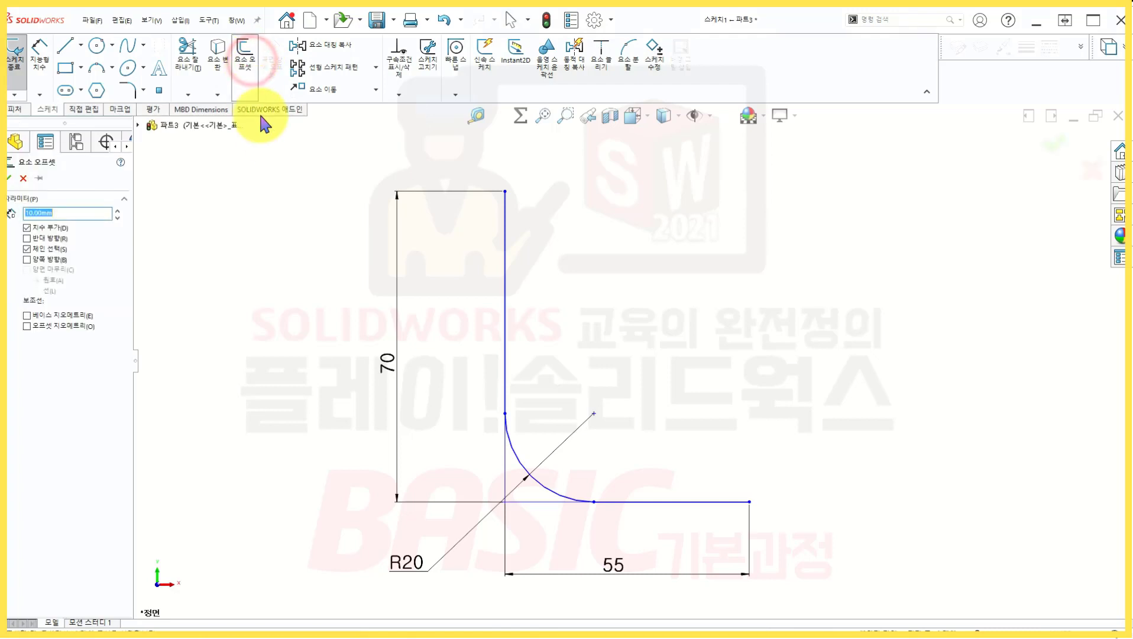
pyautogui.scroll(2, 545, 360)
pyautogui.scroll(-1, 586, 384)
pyautogui.keyDown('ctrl'); pyautogui.moveTo(603, 357); pyautogui.dragTo(417, 337, button='middle'); pyautogui.keyUp('ctrl')
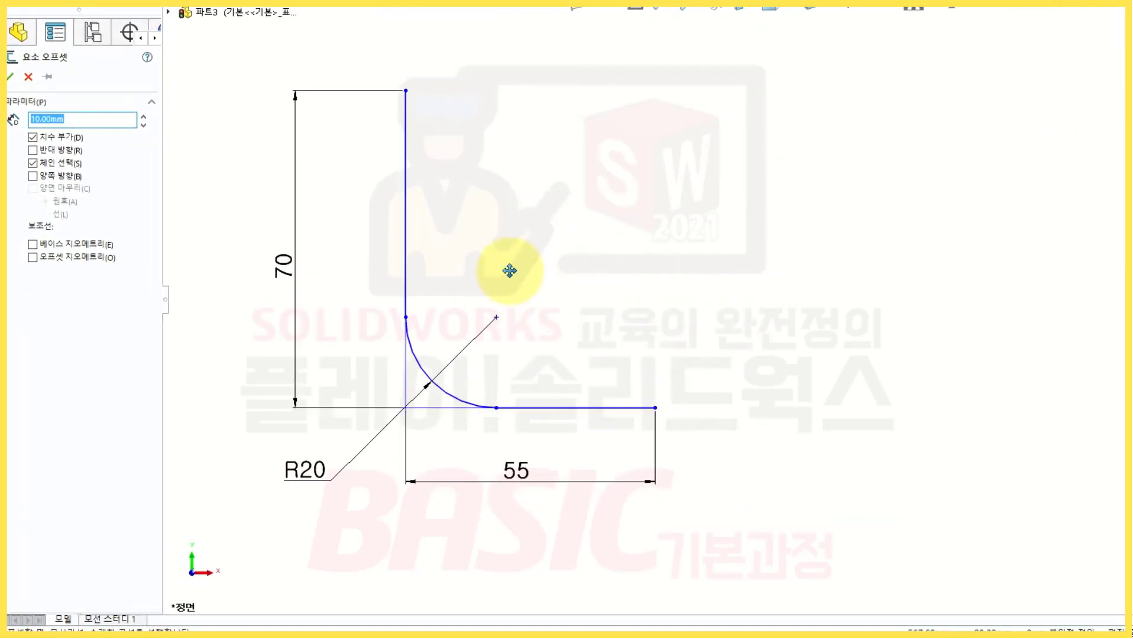
pyautogui.keyDown('ctrl'); pyautogui.moveTo(509, 270); pyautogui.dragTo(501, 268, button='middle'); pyautogui.keyUp('ctrl')
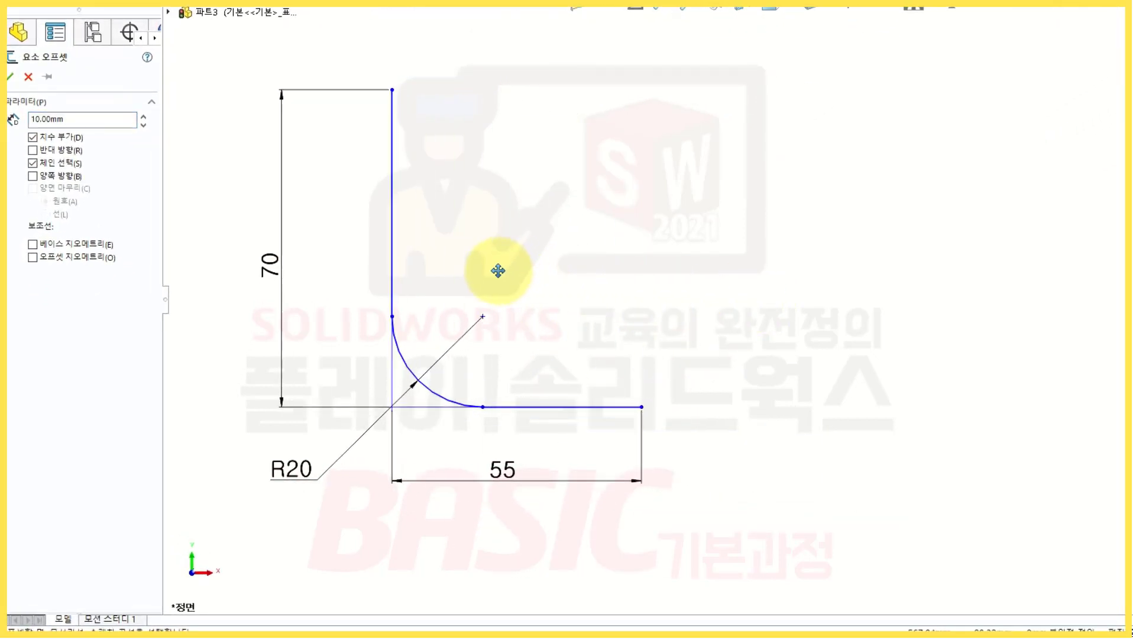
pyautogui.doubleClick(111, 118)
pyautogui.write('2')
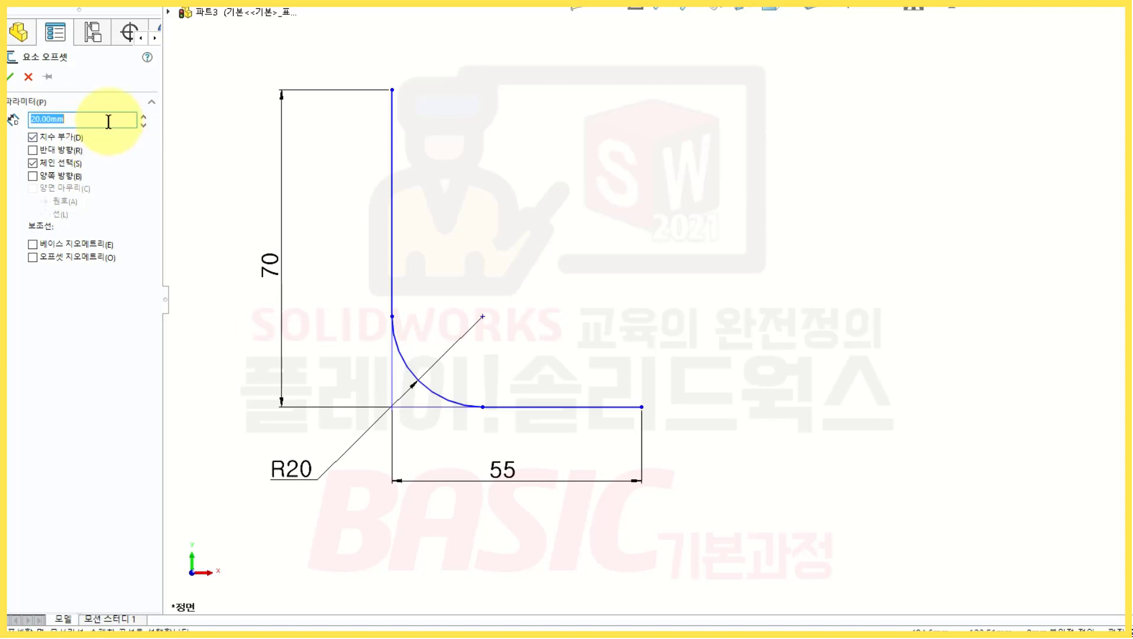
pyautogui.click(181, 112)
pyautogui.click(392, 145)
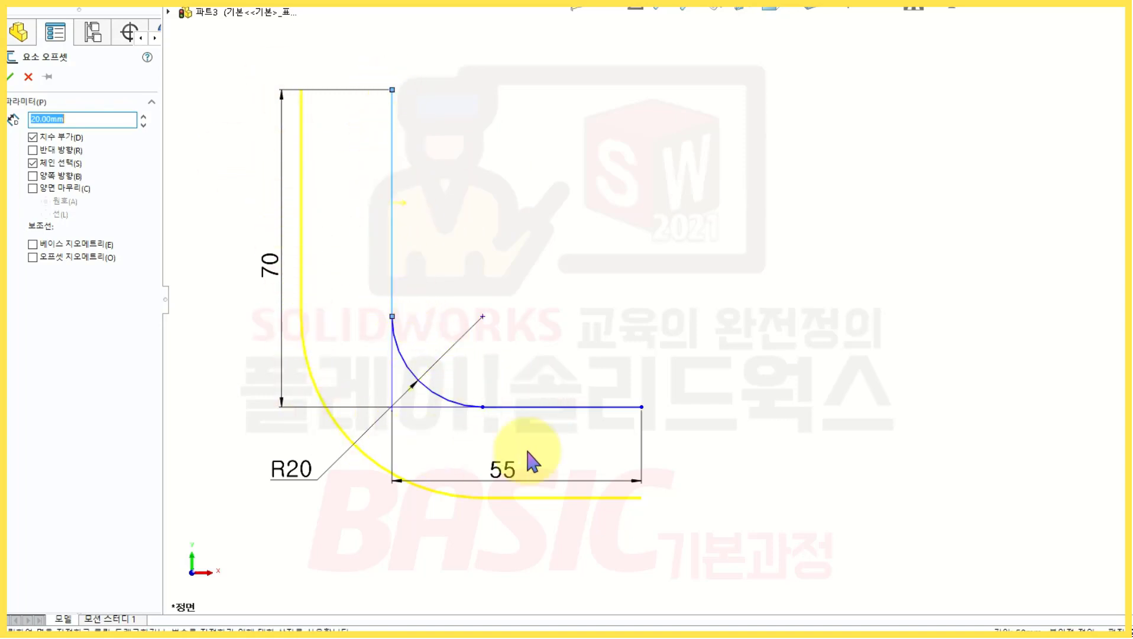
# - Switch the offset's reverse direction on and off to compare the inner and outer sides of the profile
pyautogui.click(71, 151)
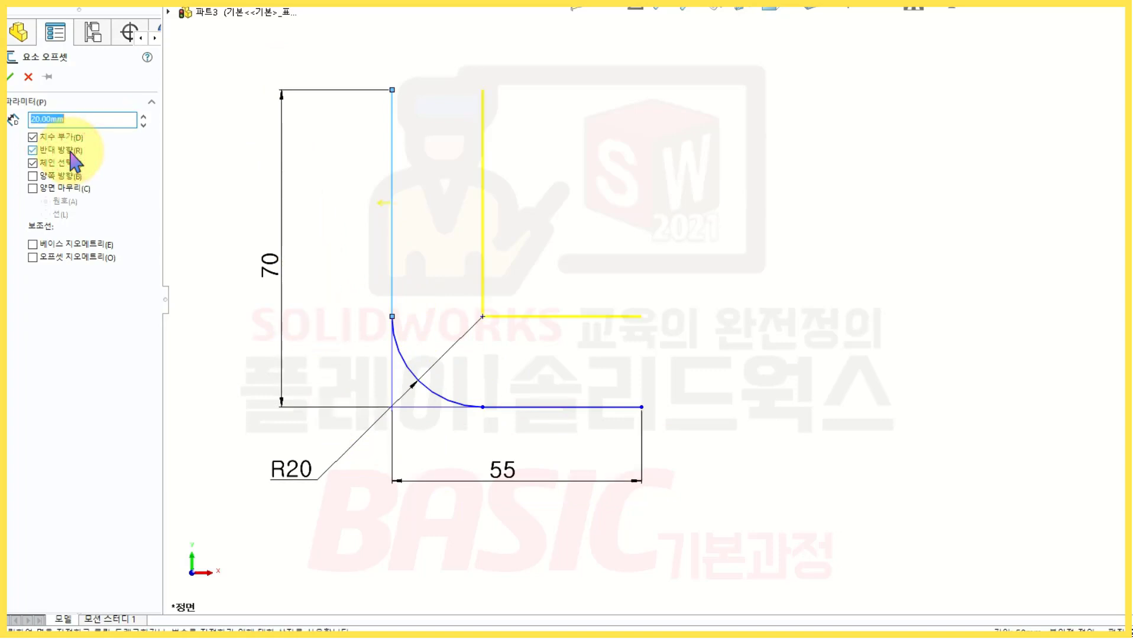
pyautogui.click(61, 151)
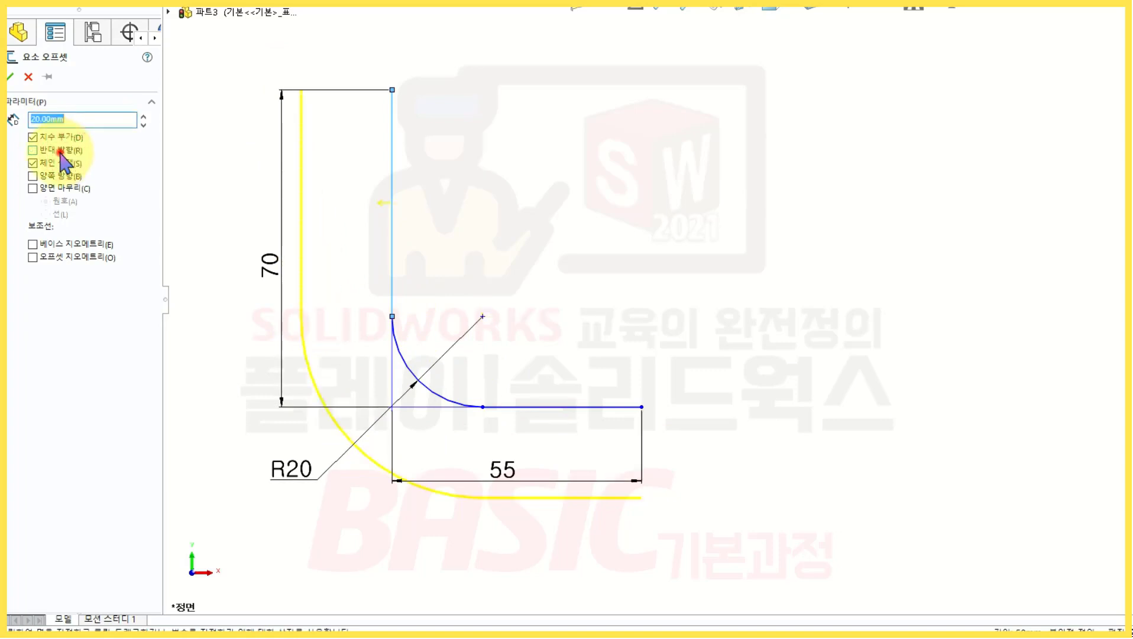
pyautogui.click(61, 152)
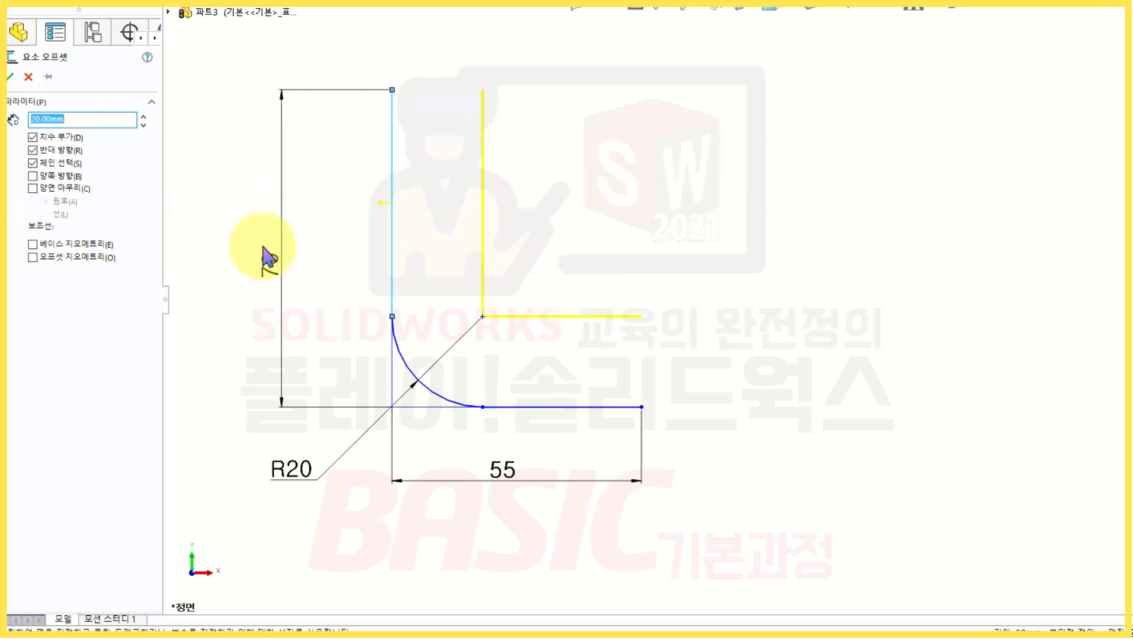
pyautogui.click(67, 152)
pyautogui.click(67, 152)
pyautogui.click(66, 152)
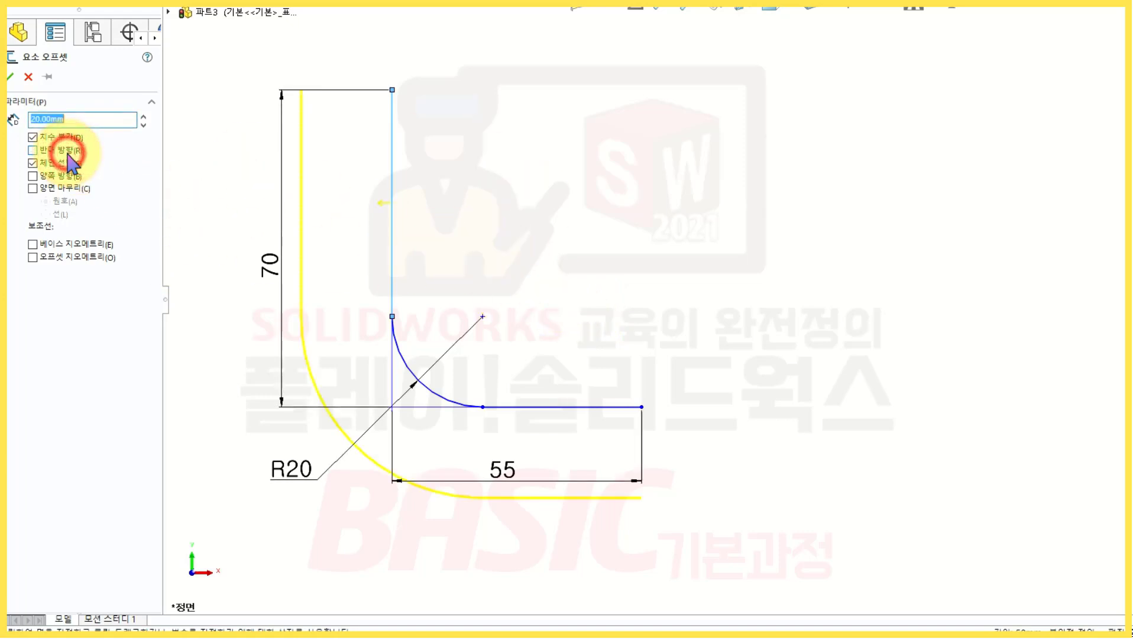
pyautogui.click(67, 152)
pyautogui.click(67, 151)
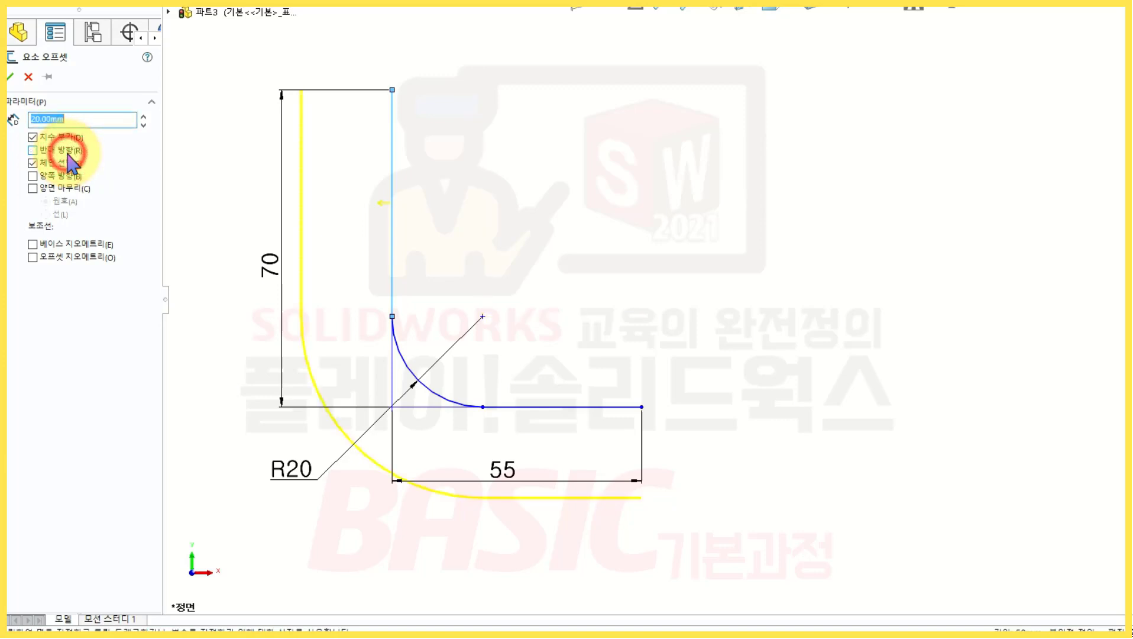
pyautogui.click(67, 152)
pyautogui.click(66, 151)
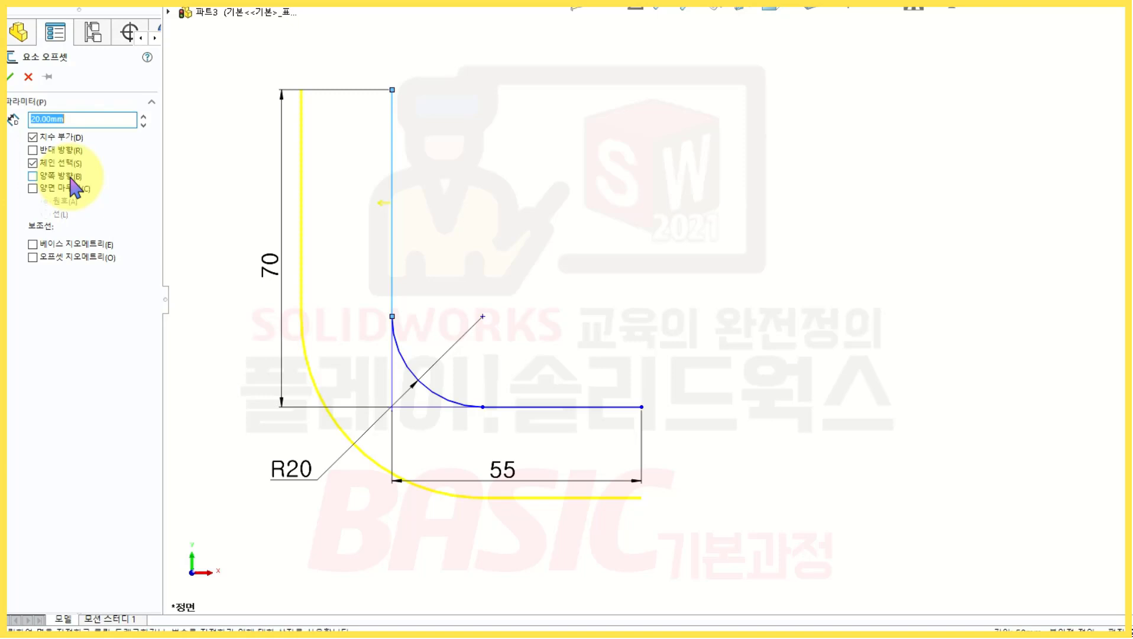
# - Make the offset bidirectional and set its distance to 10 mm
pyautogui.click(71, 177)
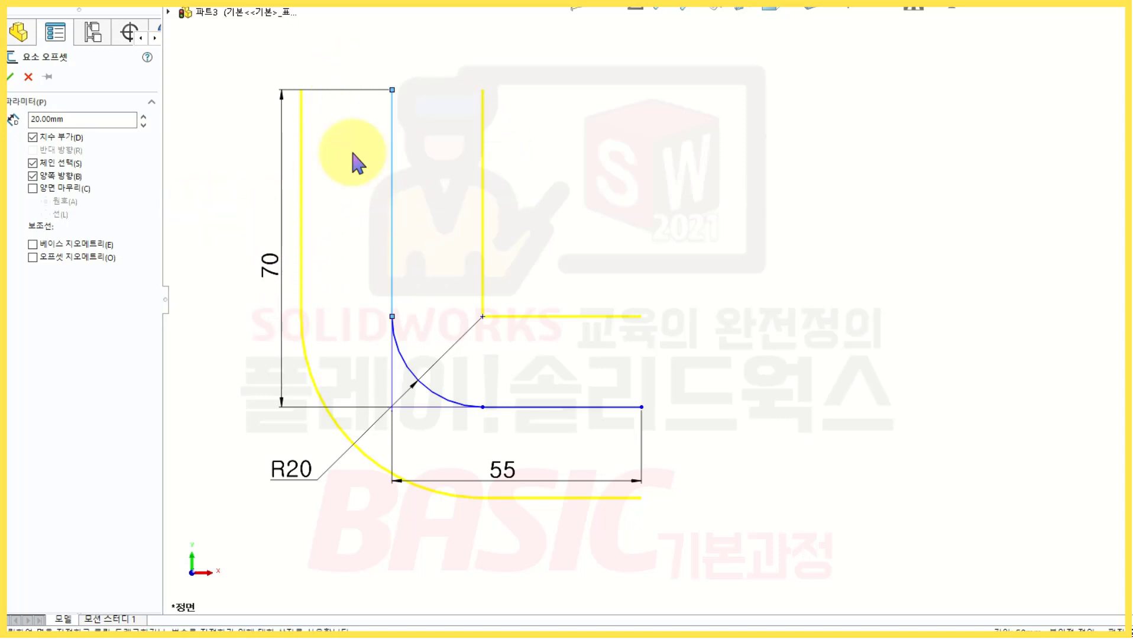
pyautogui.click(95, 126)
pyautogui.doubleClick(94, 125)
pyautogui.write('10')
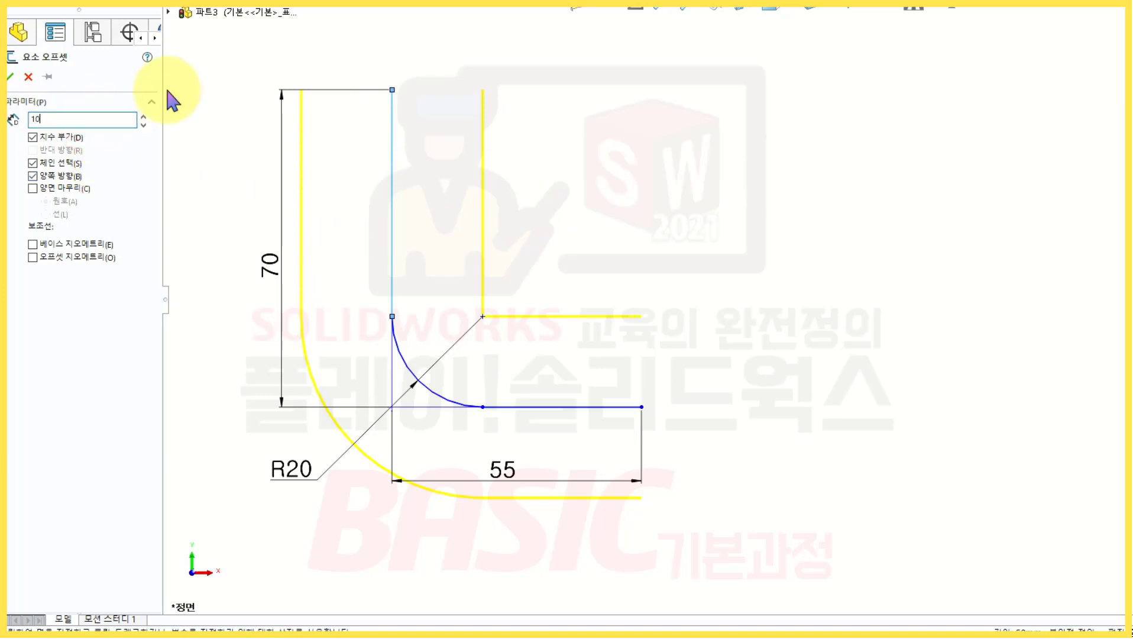
pyautogui.press('Return')
pyautogui.click(93, 119)
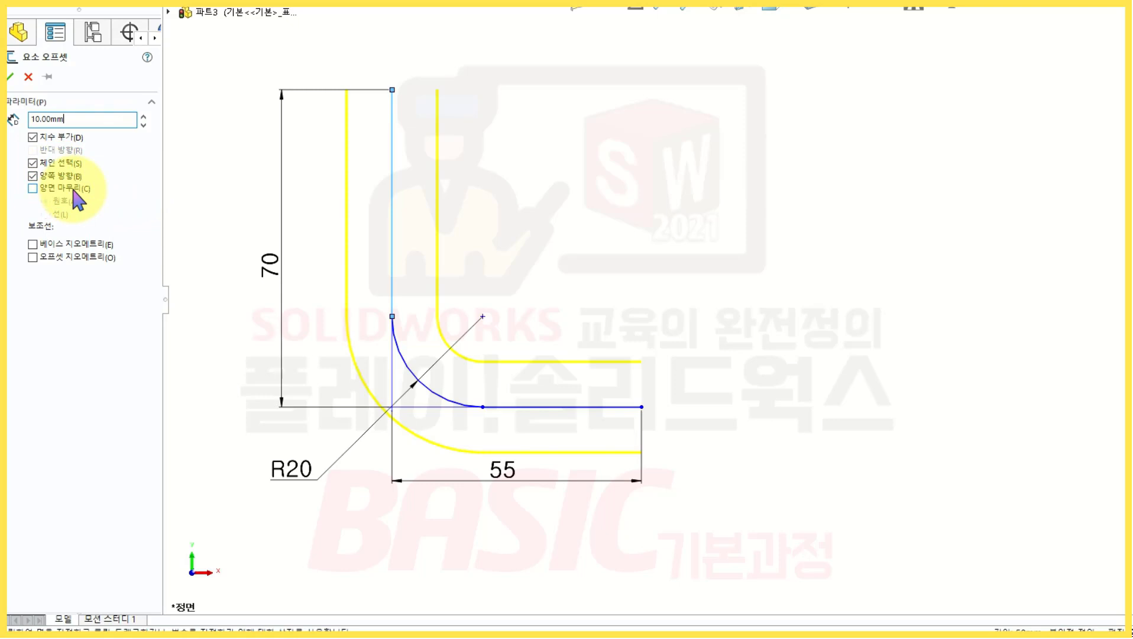
# - Try capping the offset's open ends with arcs, and switch the end caps off again
pyautogui.click(74, 190)
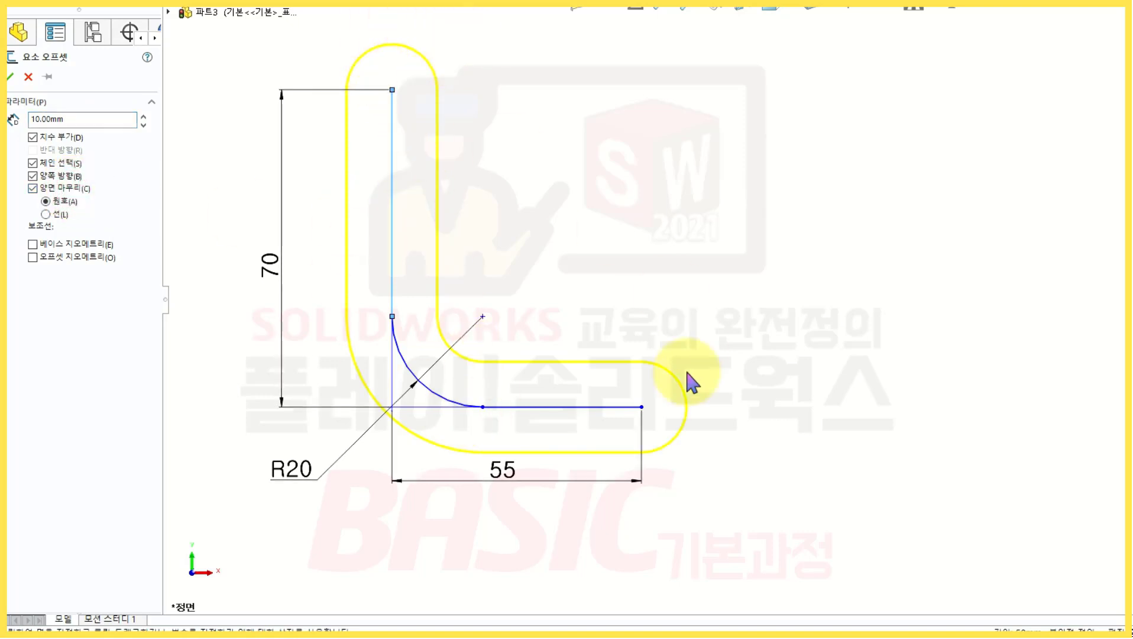
pyautogui.click(32, 188)
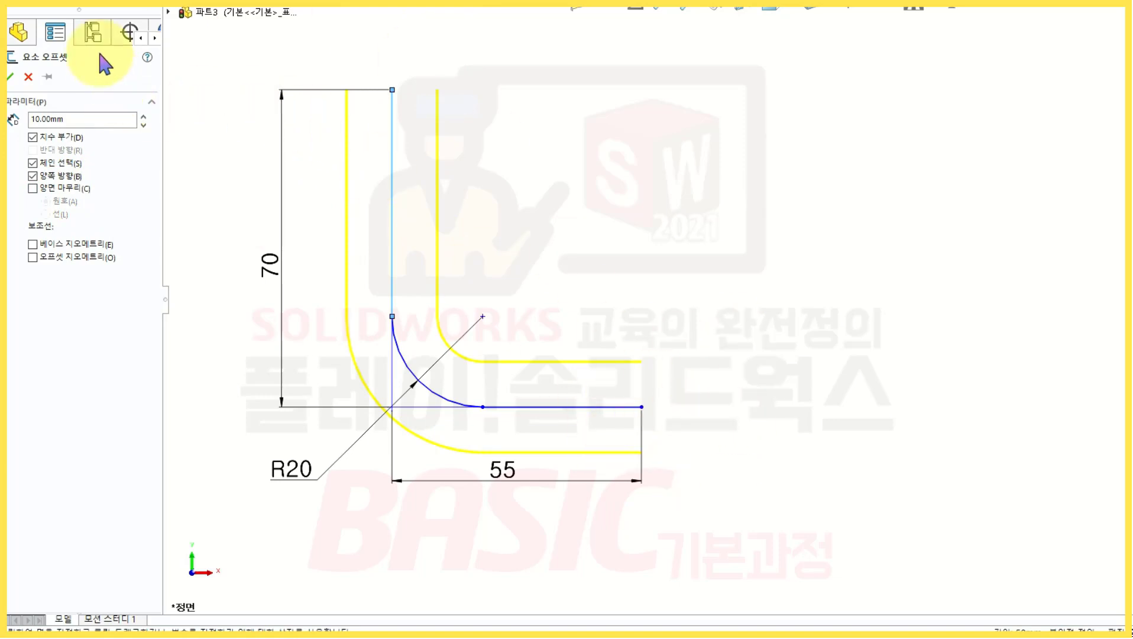
# - Cap both open ends of the bidirectional offset, comparing line caps with arcs and choosing arcs
pyautogui.click(52, 189)
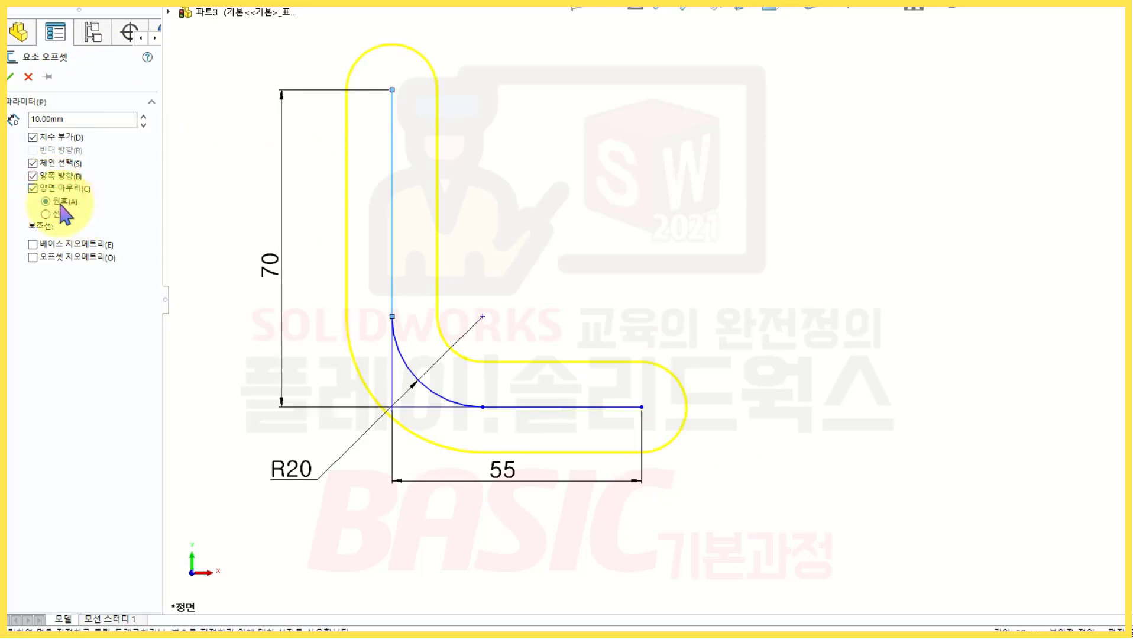
pyautogui.click(48, 214)
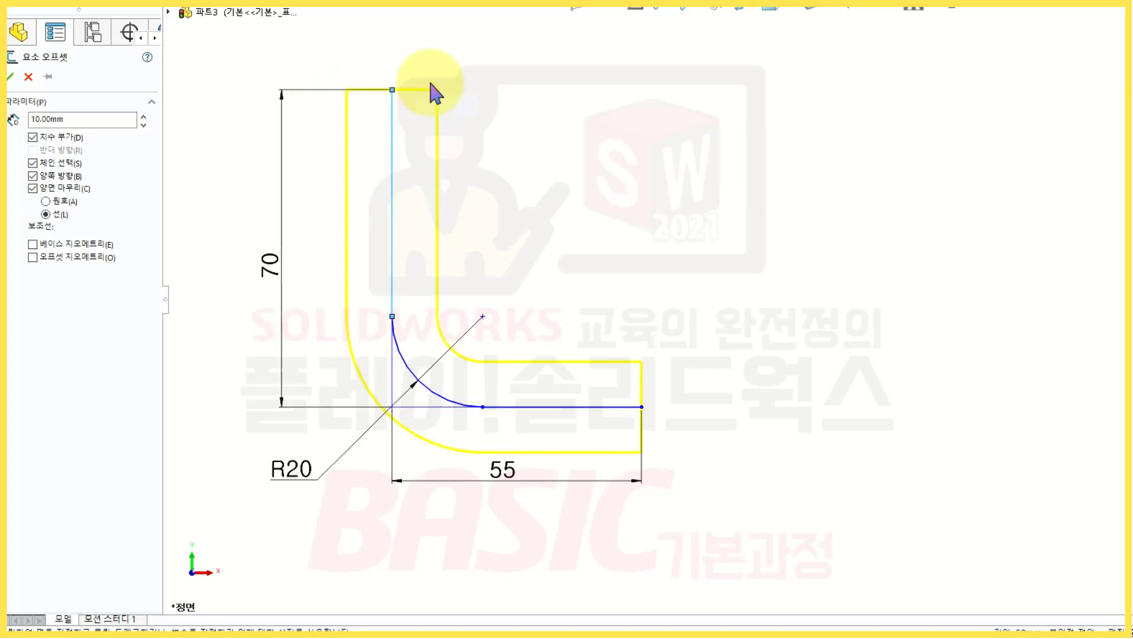
pyautogui.click(59, 204)
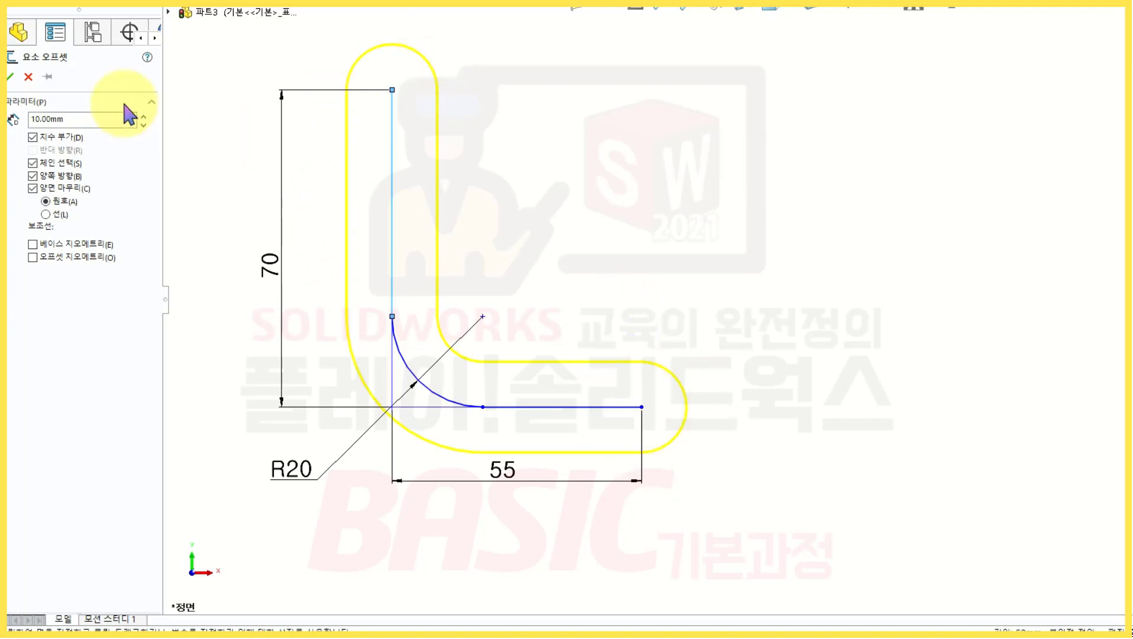
# - Create the arc-capped 10 mm offset around the L-shaped profile, and undo it
pyautogui.click(10, 76)
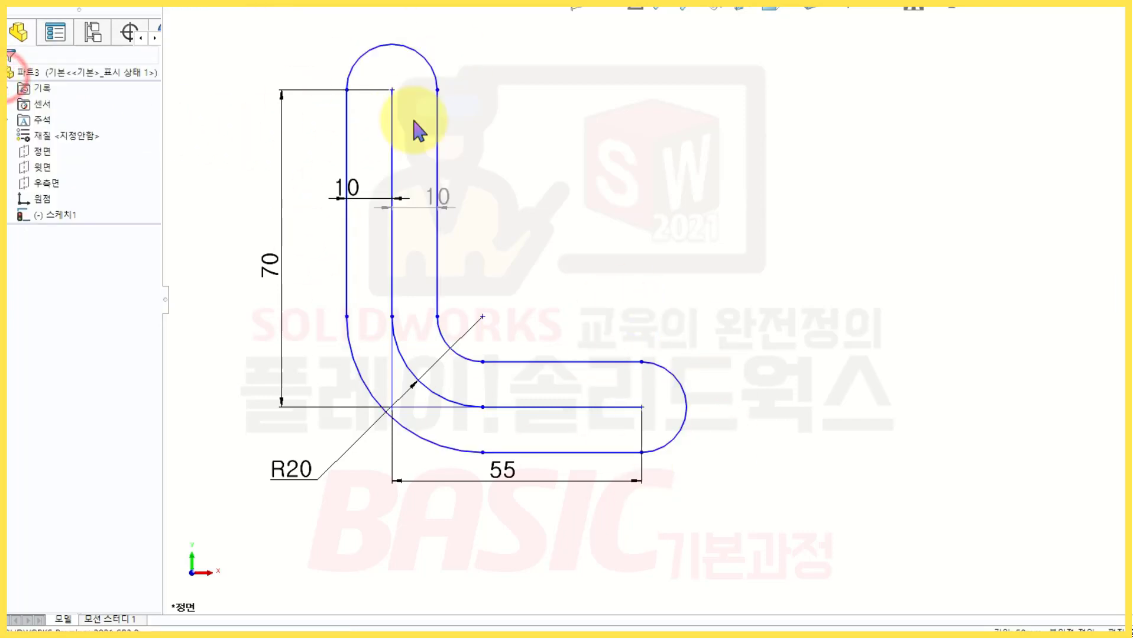
pyautogui.click(628, 173)
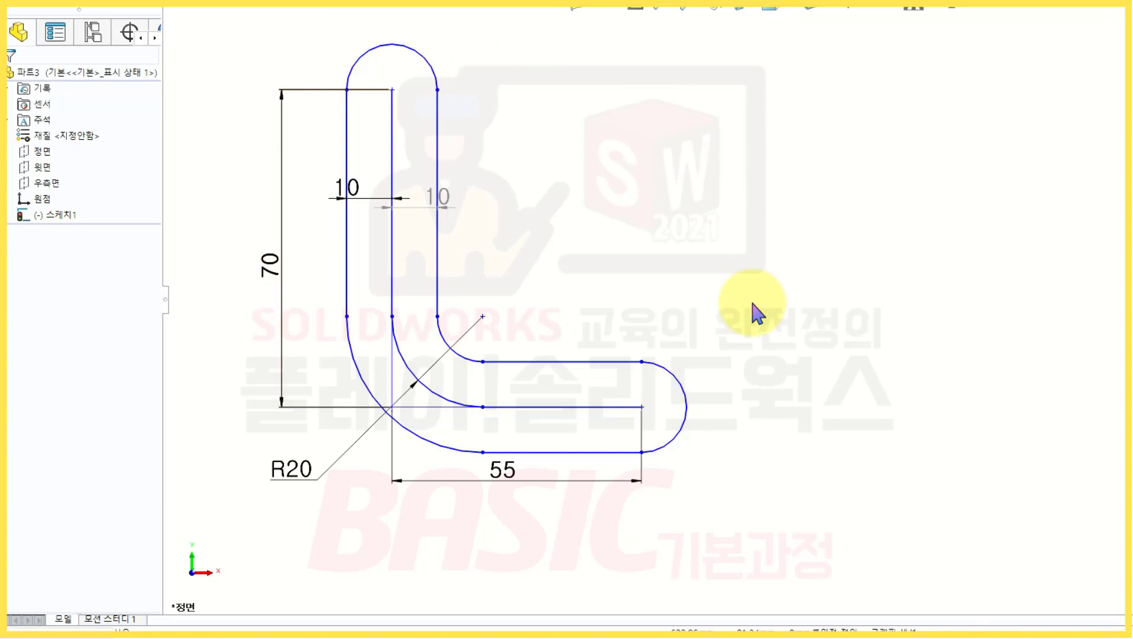
pyautogui.hotkey('ctrl', 'z')
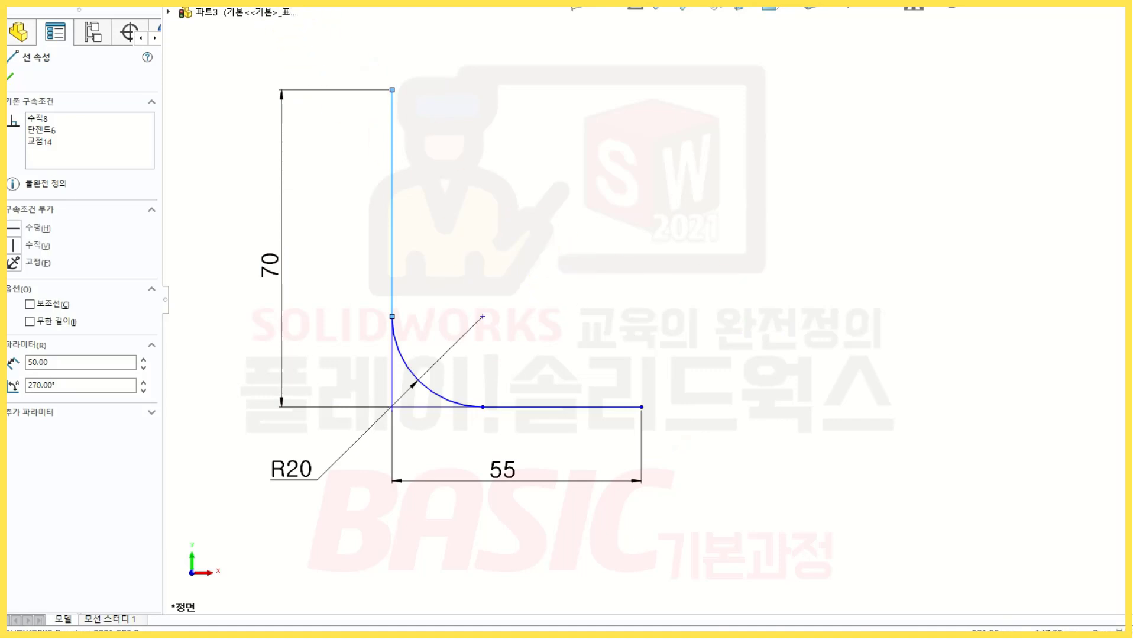
# - Offset the L-shaped profile 10 mm in both directions with arc end caps, converting the base geometry to construction lines
pyautogui.click(331, 2)
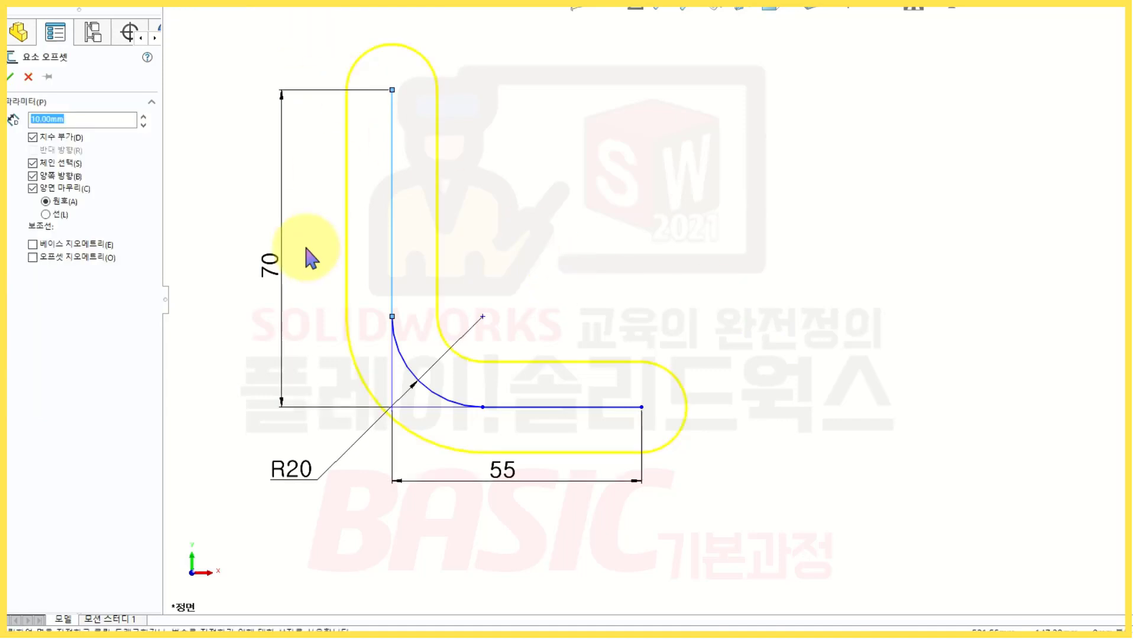
pyautogui.click(89, 244)
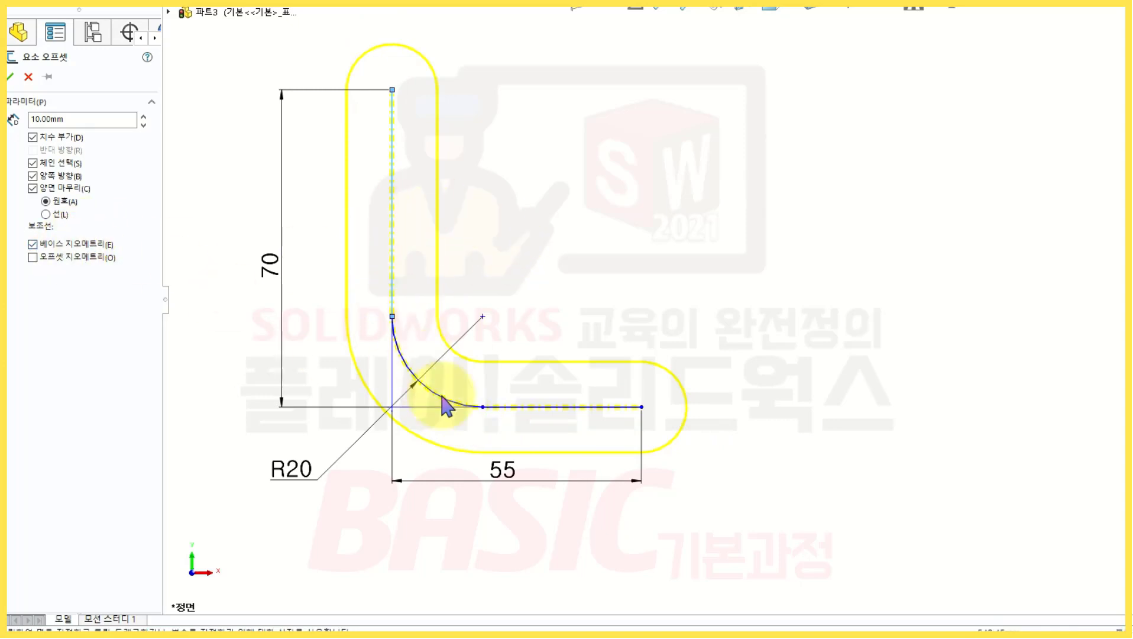
pyautogui.click(10, 76)
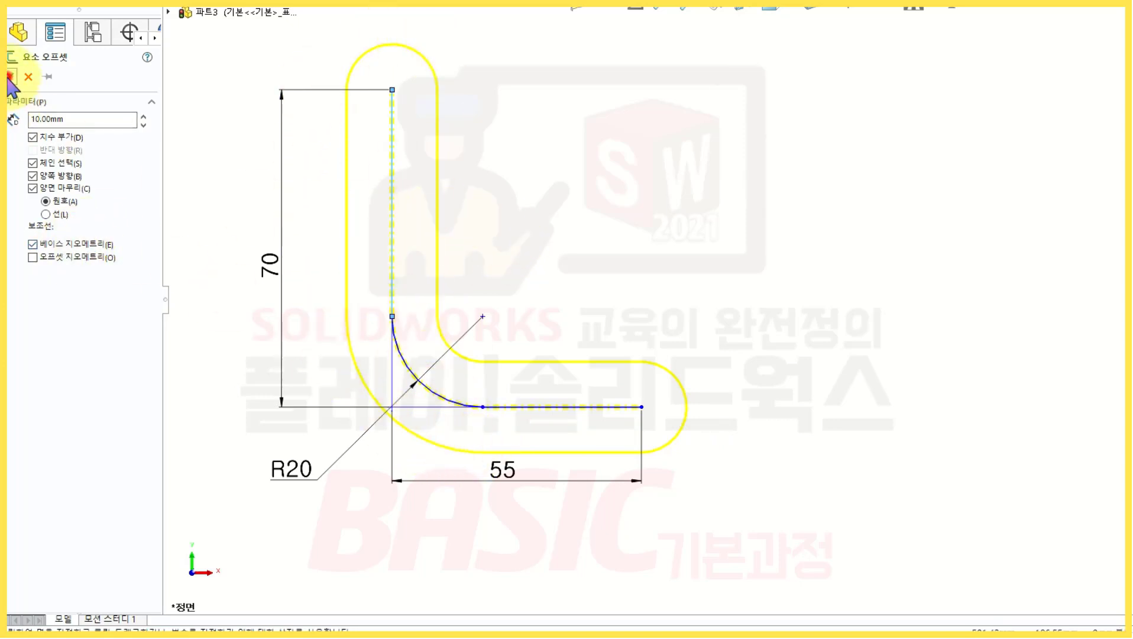
pyautogui.click(586, 237)
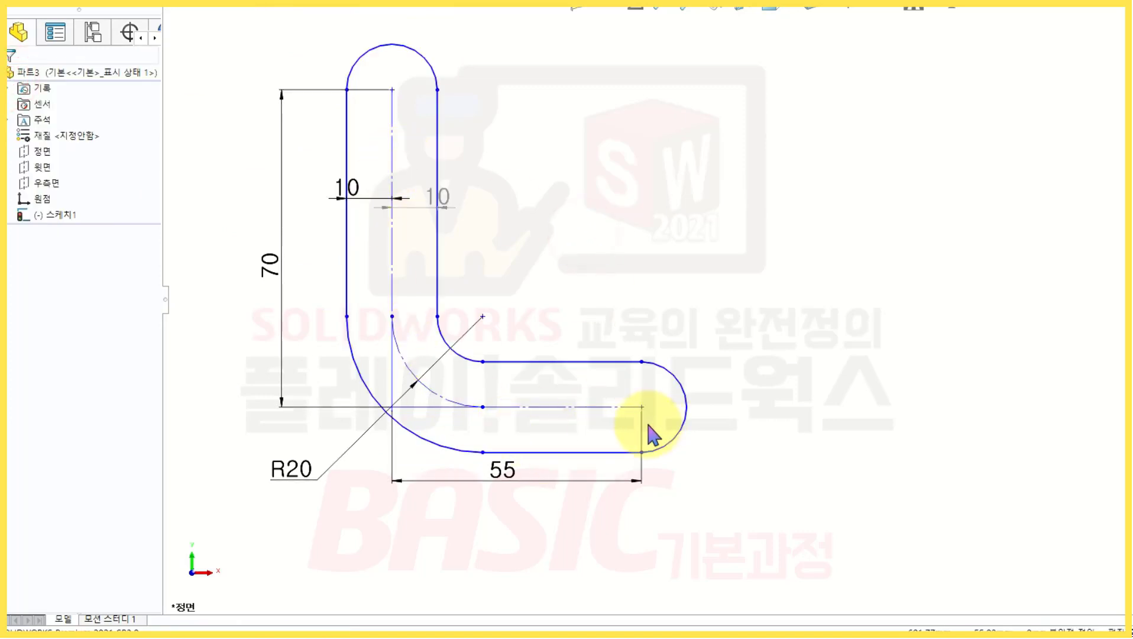